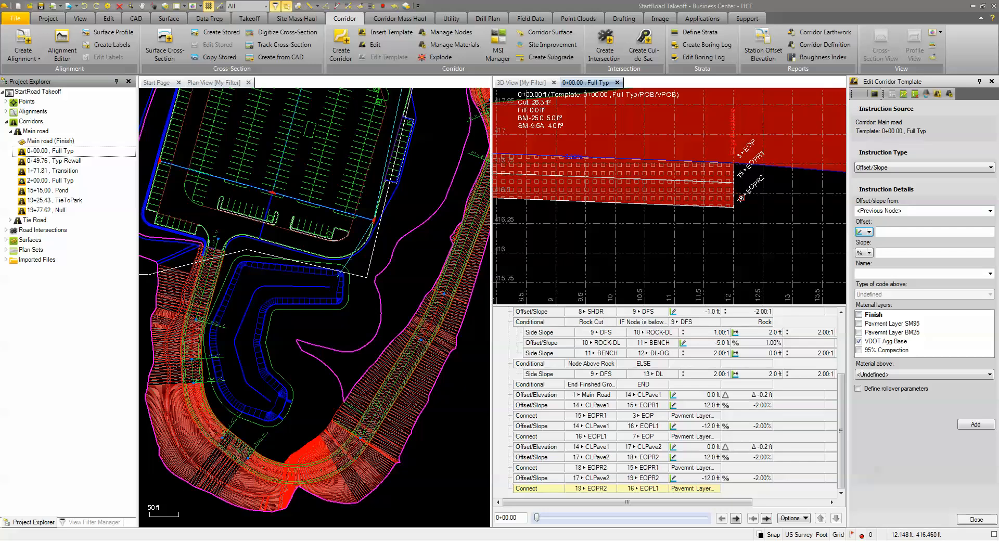
- Add the Pavemnt Layer BM25 material layer to the Connect instruction from 15 EOPR1 to 3 EOP and save it
click(543, 468)
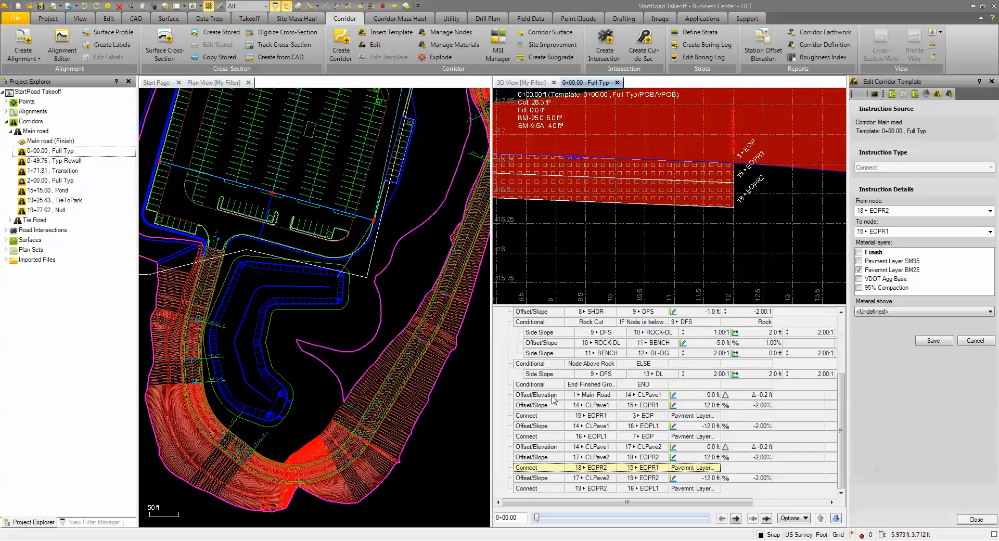
click(552, 417)
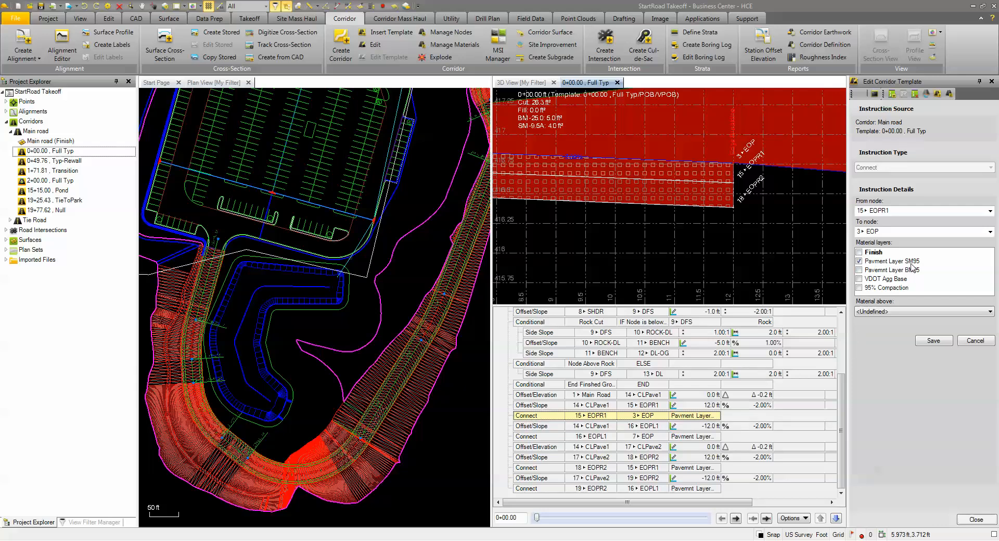
click(860, 271)
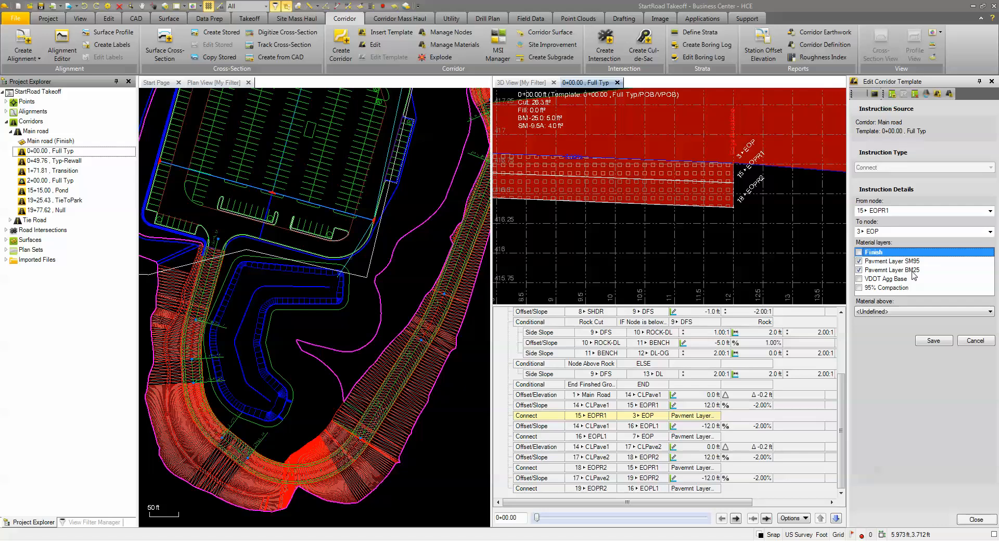
click(932, 343)
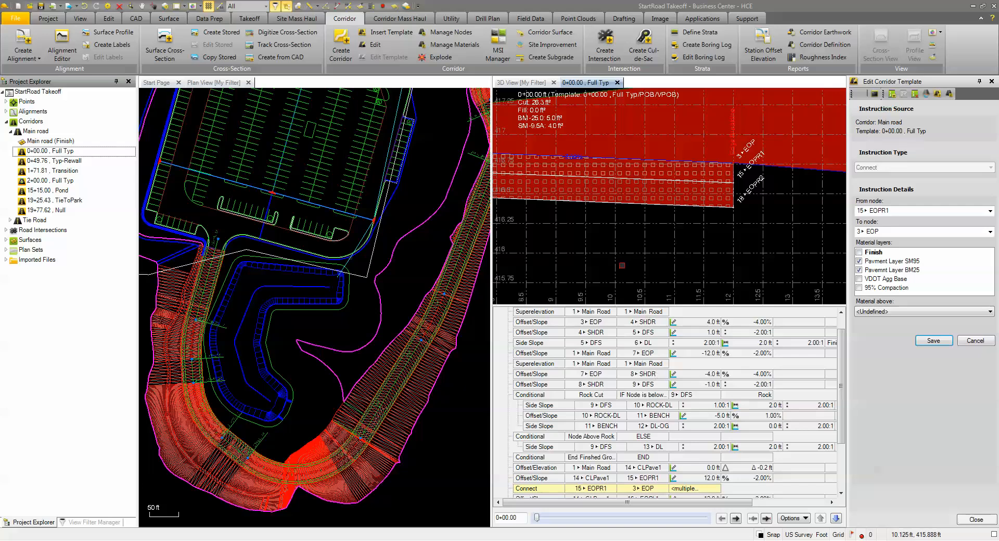
- Add the Pavemnt Layer BM25 material layer to the Connect instruction from 16 EOPL1 to 7 EOP and save it
scroll(594, 259, down, 3)
middle_drag(594, 260, 827, 260)
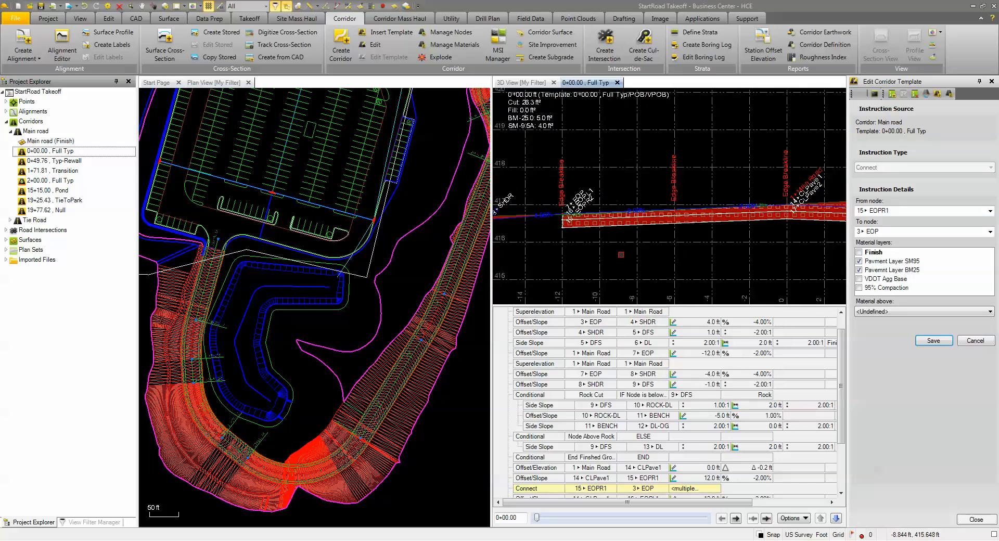
scroll(553, 217, up, 1)
scroll(552, 217, up, 3)
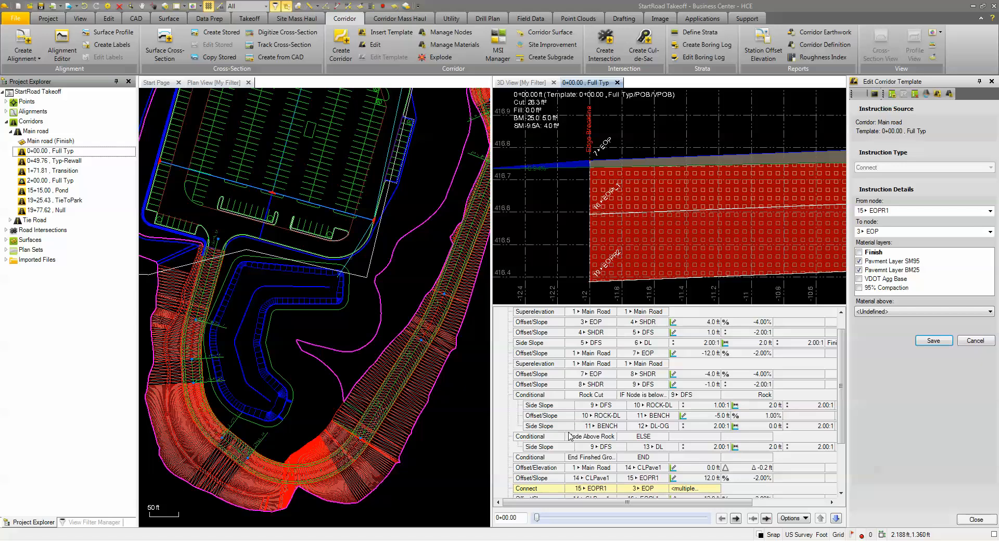
scroll(565, 465, down, 3)
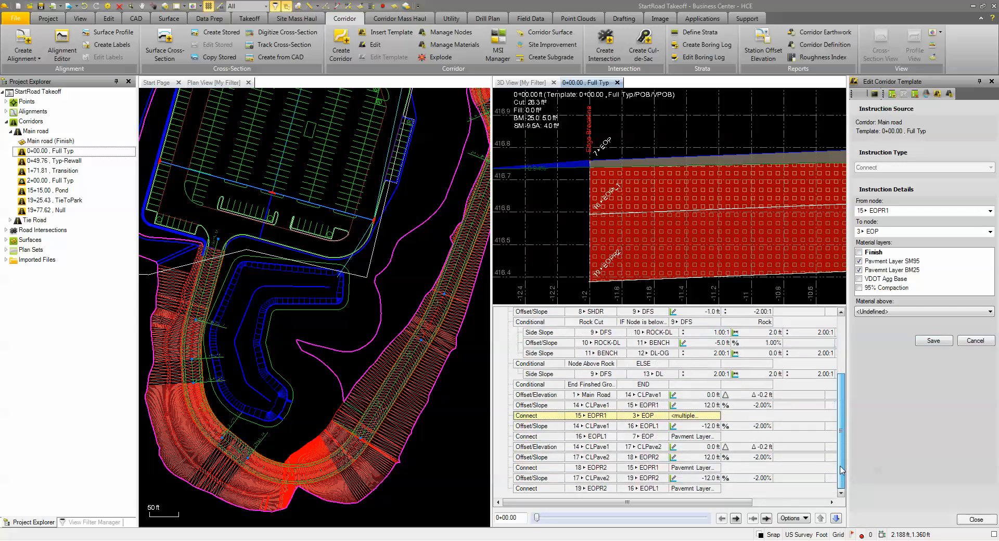
click(556, 439)
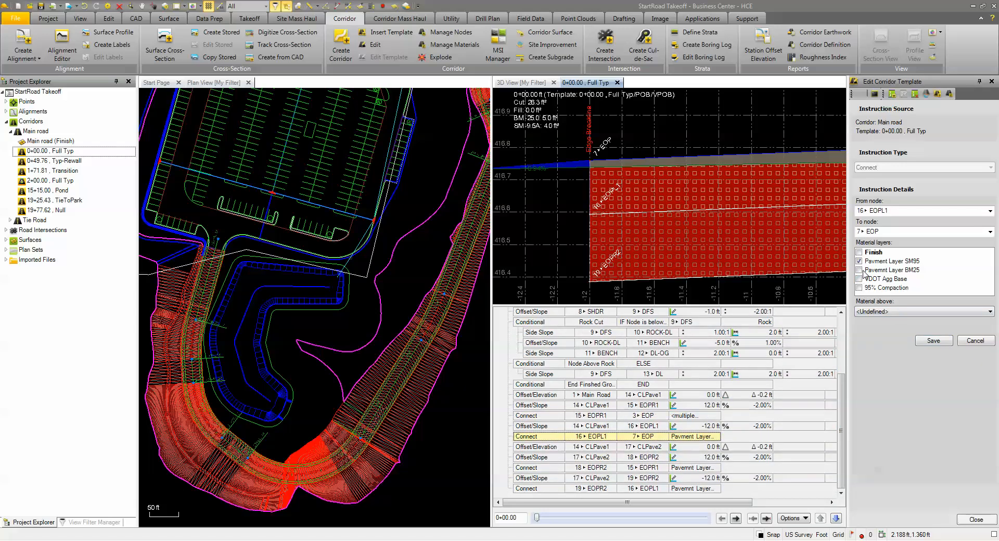
click(864, 271)
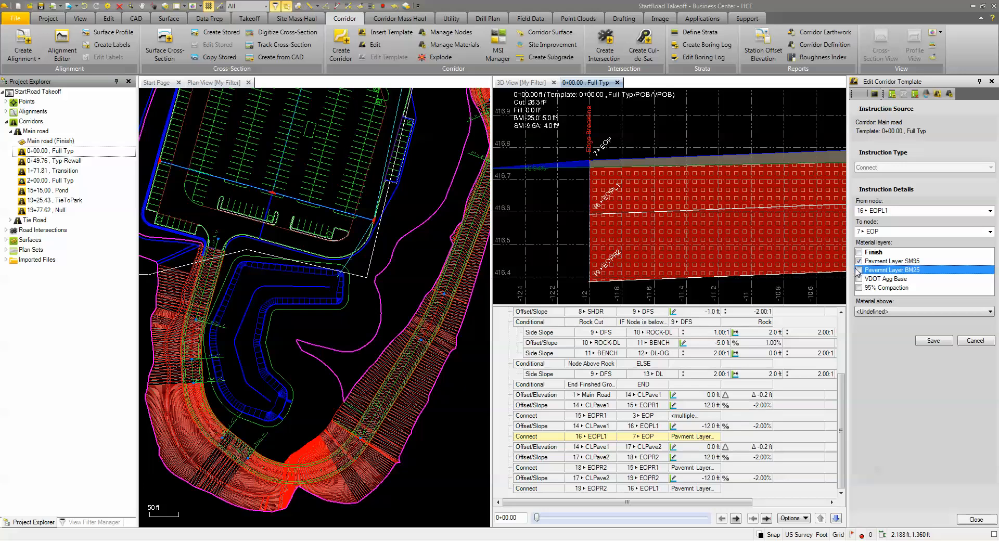
click(860, 270)
click(934, 340)
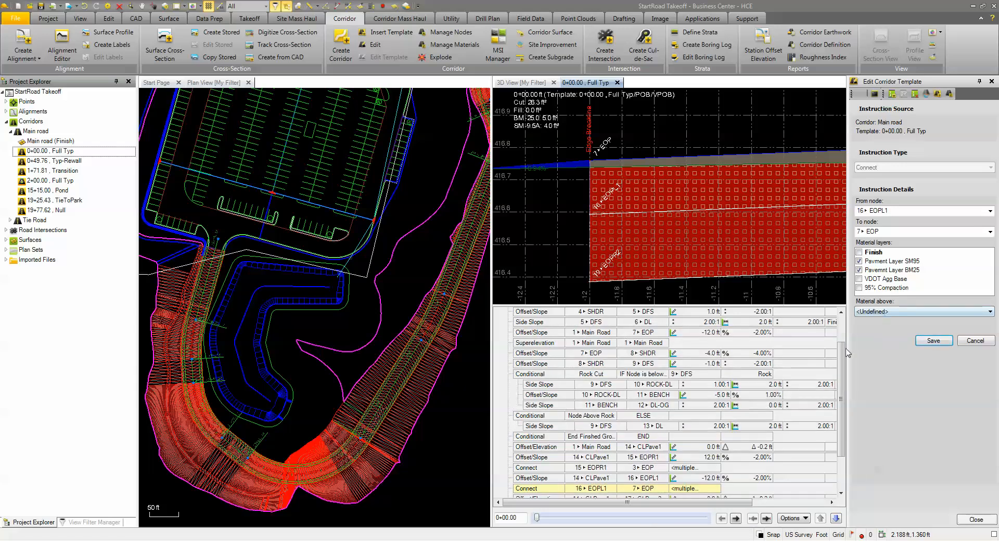
- Start a new Offset/Elevation instruction after the Connect from 19 EOPR2 to 16 EOPL1, referenced from node 17 CLPave2
scroll(677, 471, down, 2)
click(550, 488)
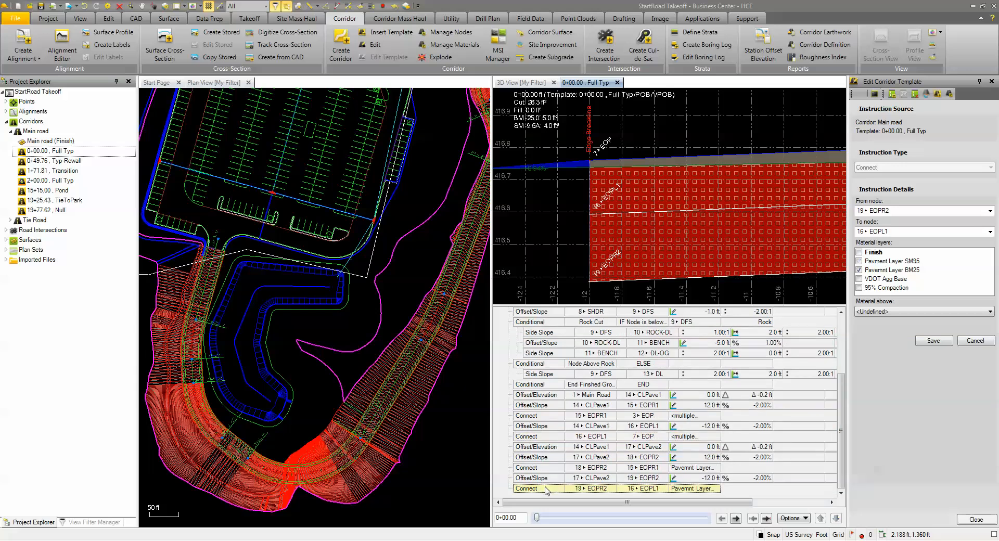
middle_drag(741, 256, 448, 227)
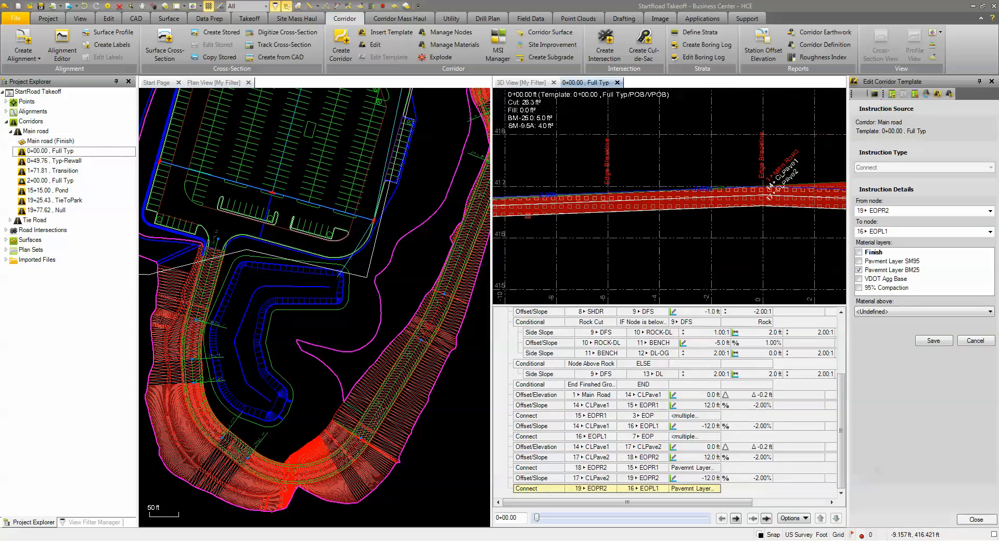
scroll(760, 239, up, 3)
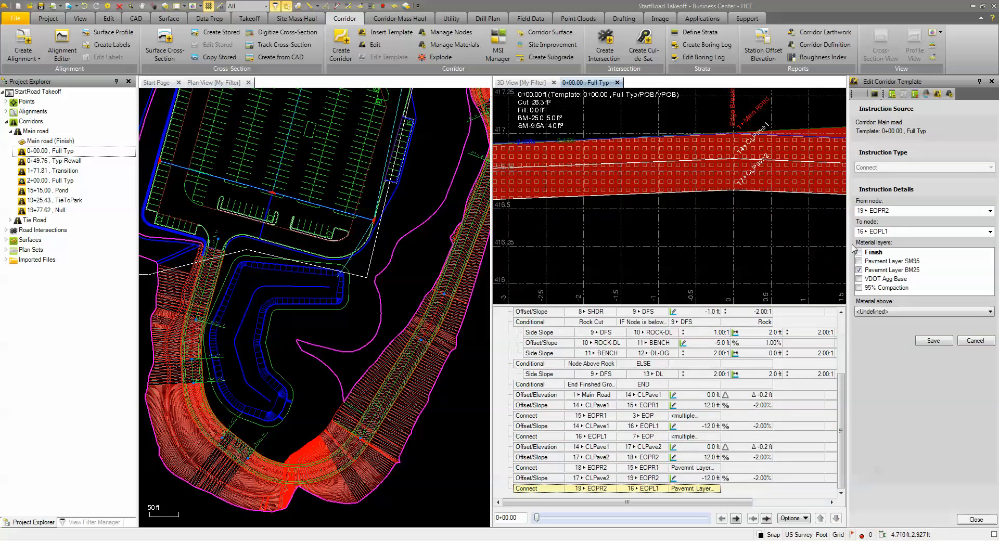
click(892, 94)
click(890, 168)
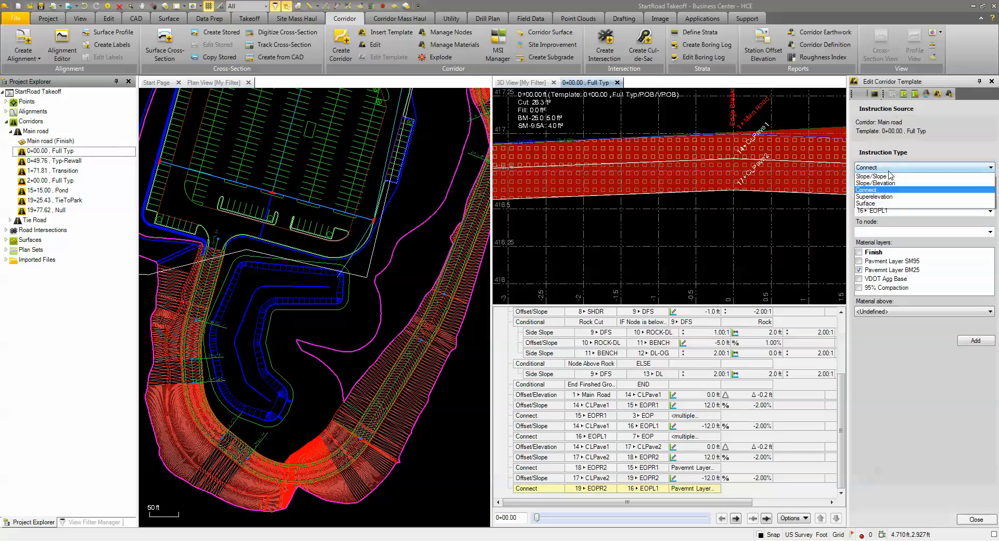
click(884, 189)
click(882, 210)
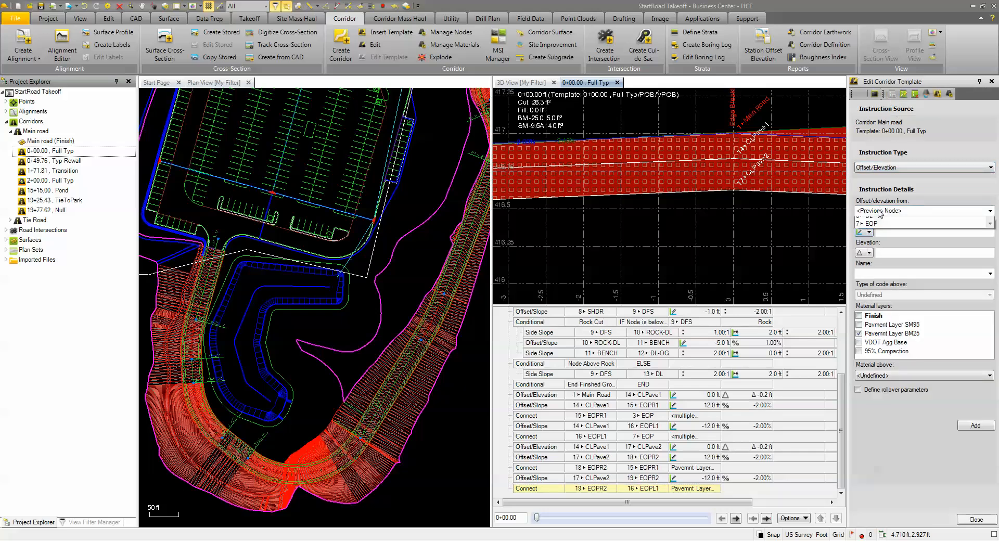
scroll(991, 254, down, 3)
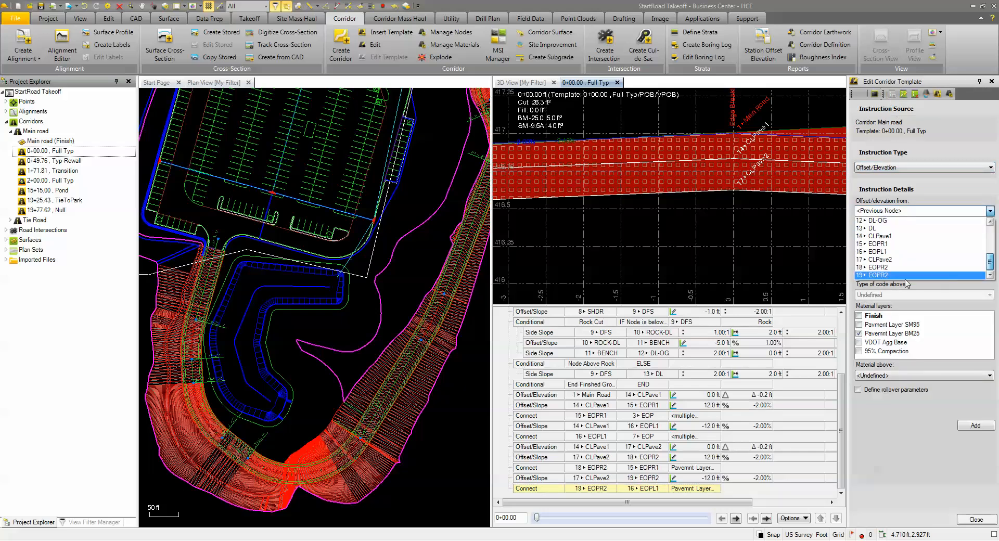
click(885, 254)
- Set offset 0 and elevation -8", name the node CLVDOTAgg, clear the Pavemnt Layer BM25 layer, and add the instruction
click(890, 233)
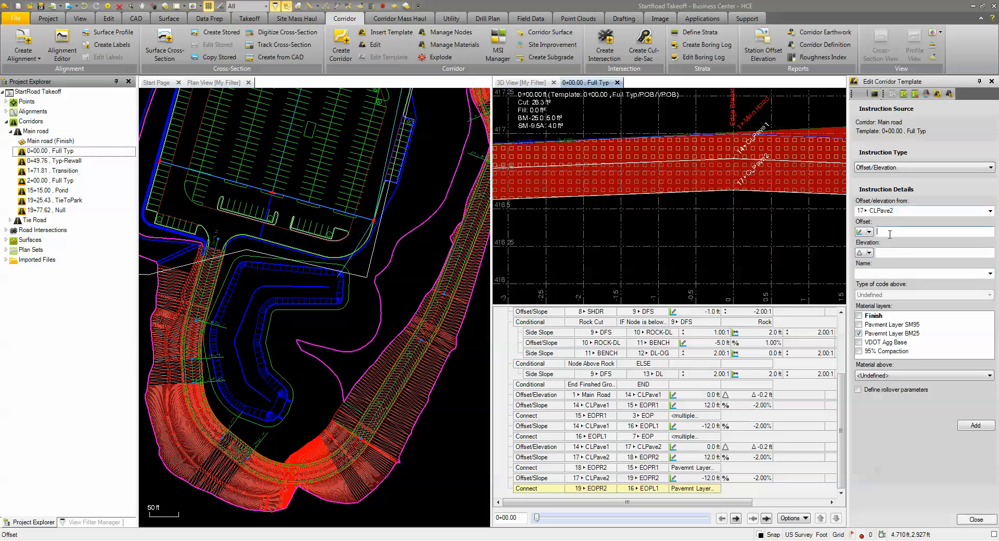
text(0)
click(893, 253)
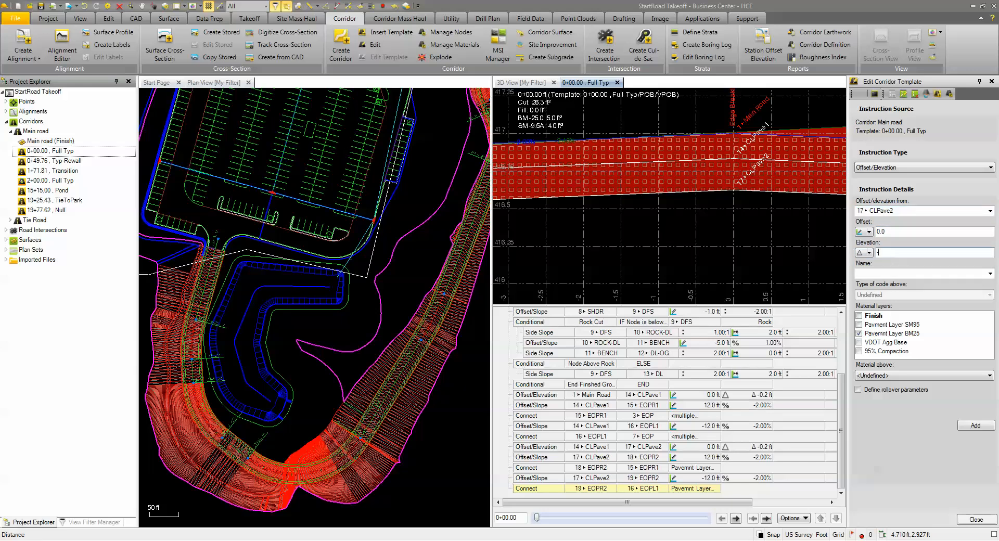
click(893, 274)
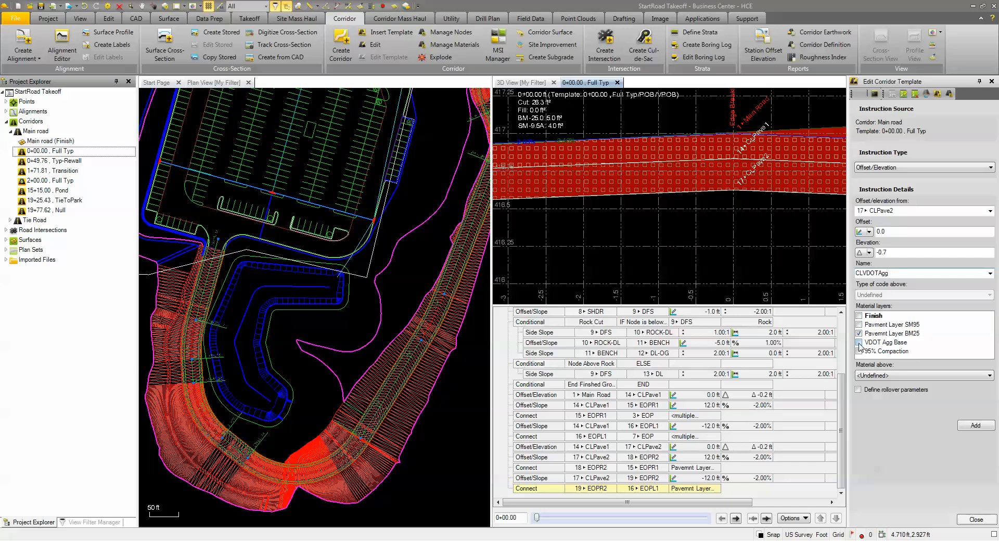
click(859, 335)
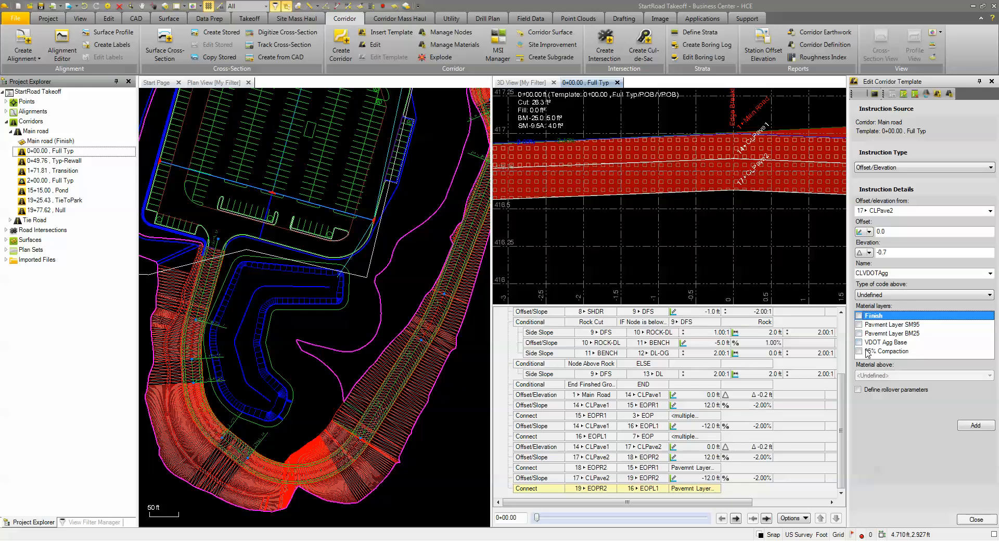
click(976, 425)
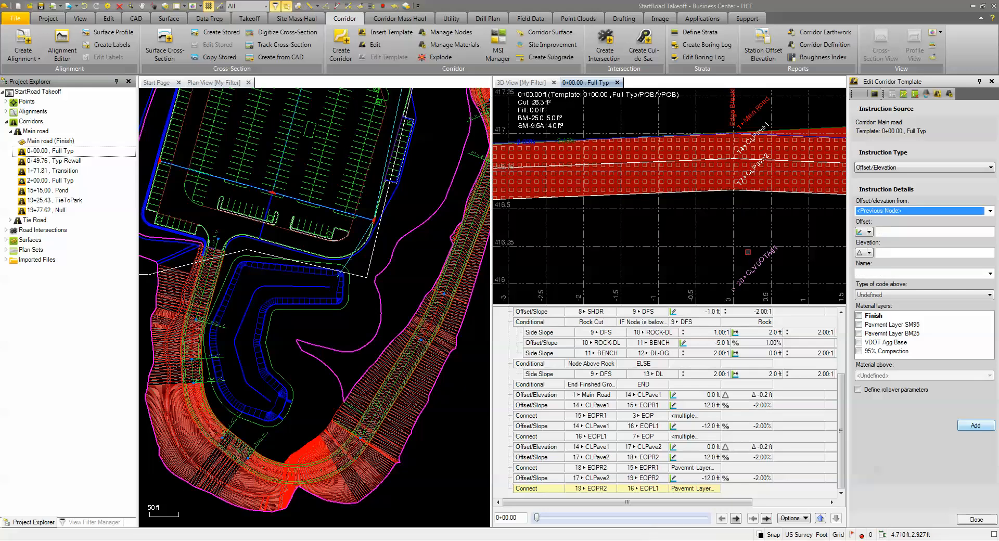
- Set up an Offset/Slope instruction referenced from node 20 CLVDOTAgg
scroll(748, 252, down, 8)
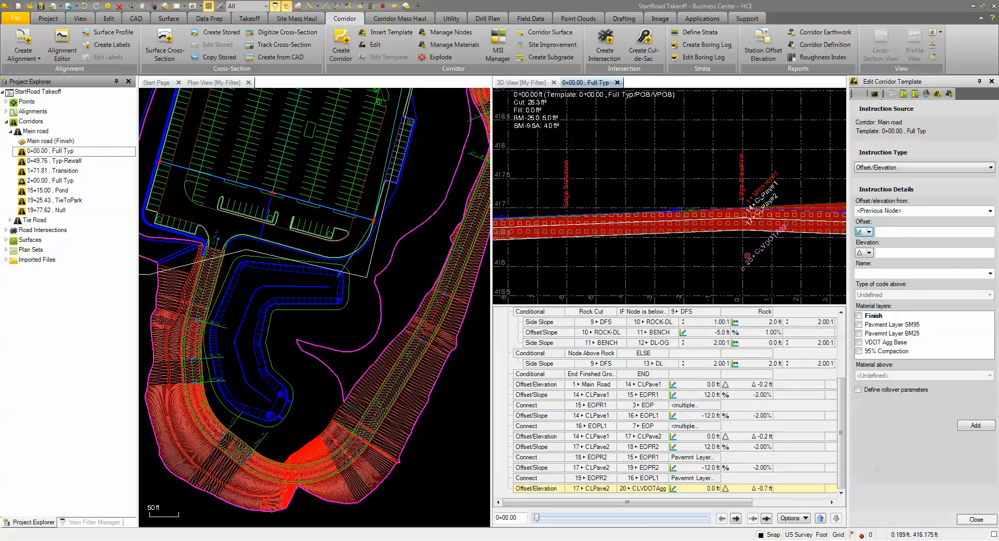
middle_drag(749, 253, 605, 226)
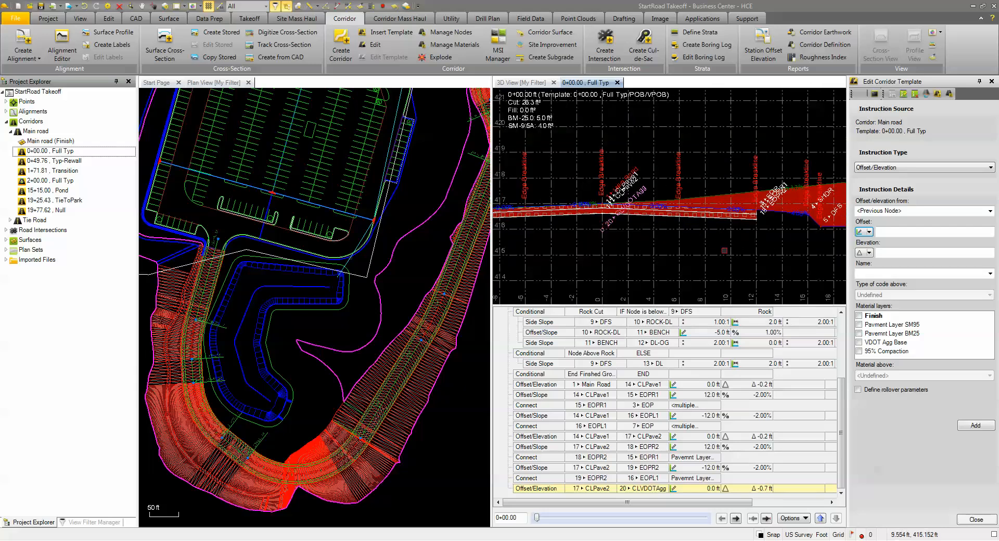
click(877, 167)
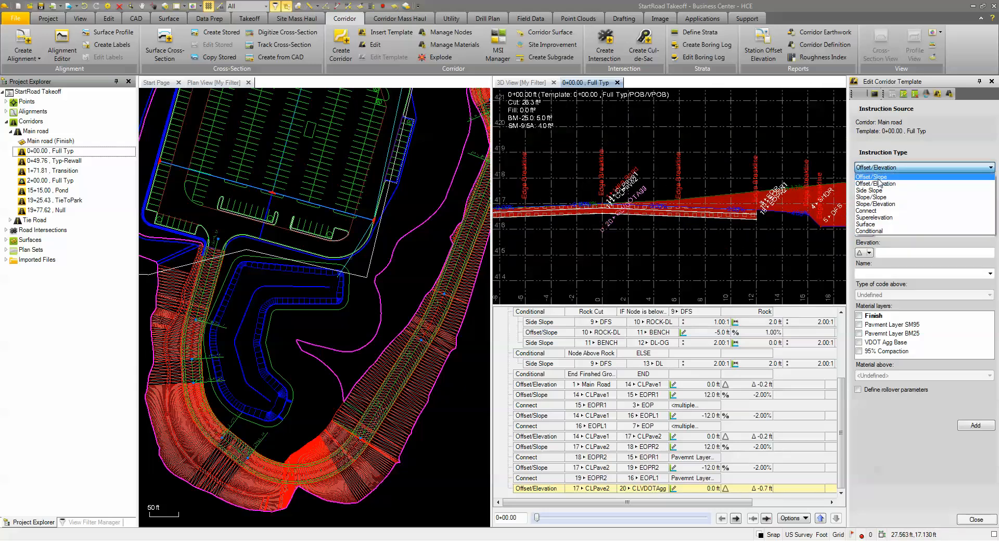
click(878, 179)
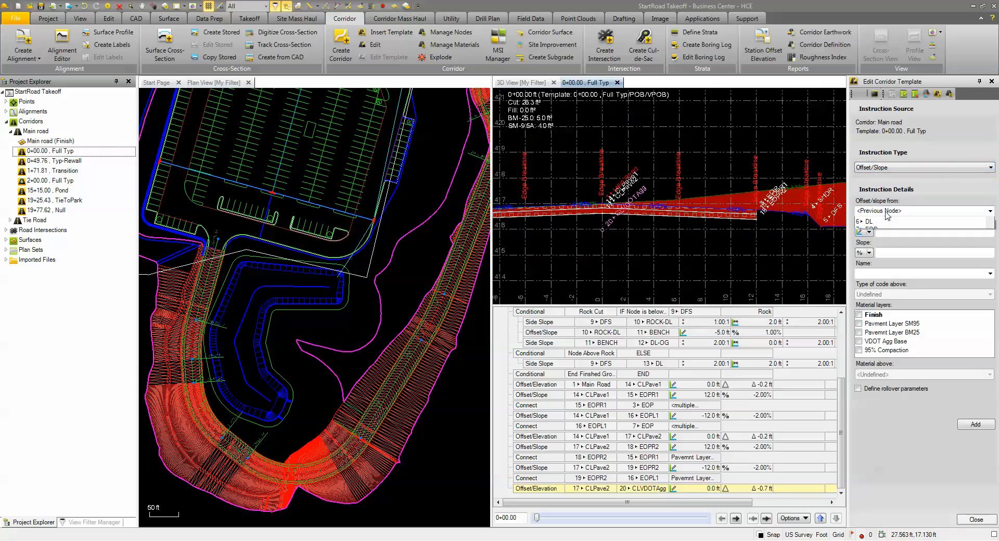
click(990, 211)
scroll(991, 237, down, 5)
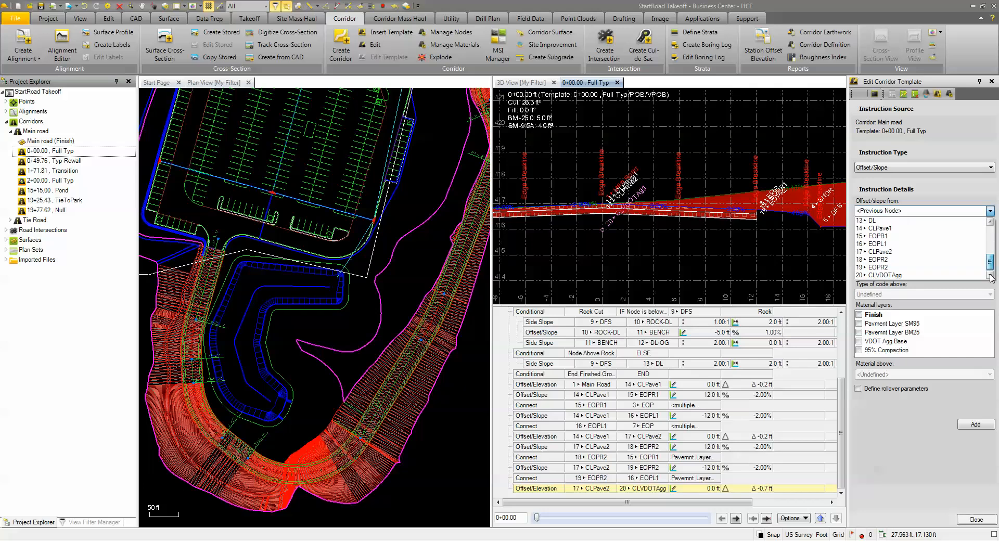
click(880, 275)
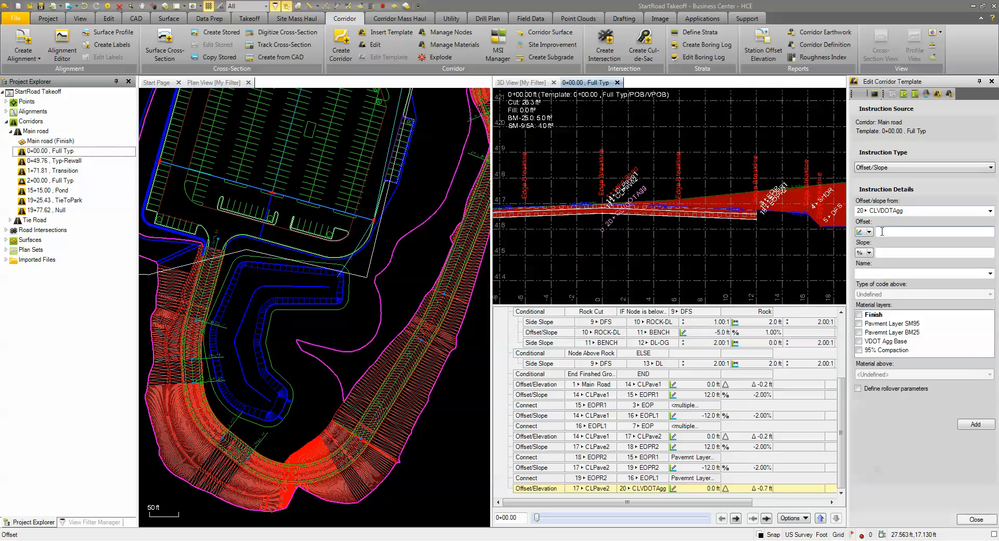
- Give the Offset/Slope instruction an offset of 12 ft, a slope of -2% and the name EGR1
click(903, 254)
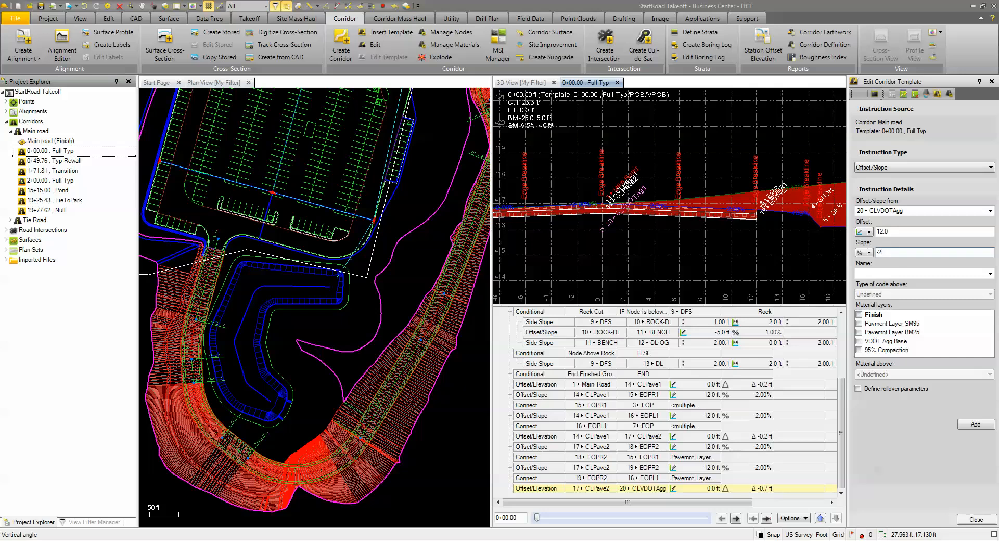
text(-2)
click(893, 275)
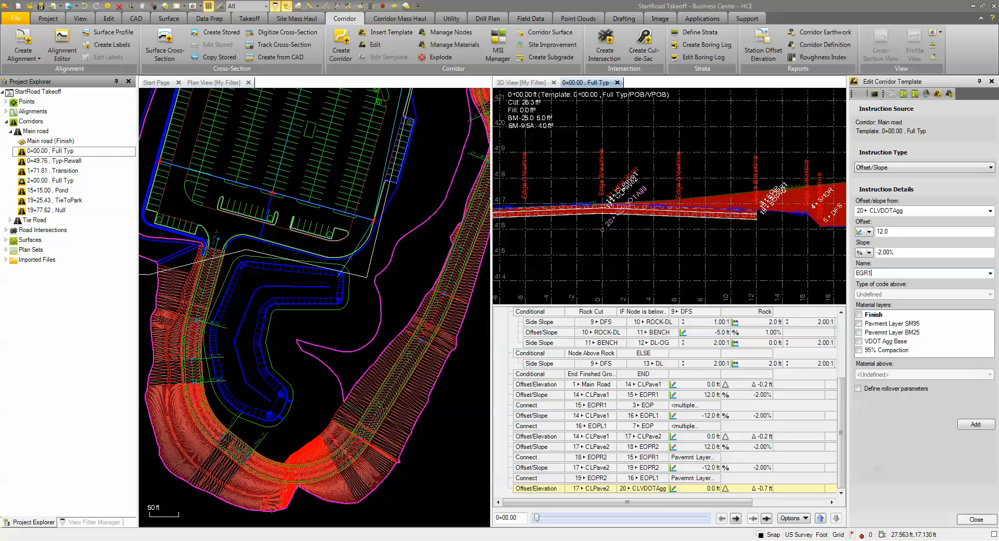
- Assign the VDOT Agg Base layer with VDOT Type 1, 21A Agg Base as the material above, and add the EGR1 instruction
click(859, 342)
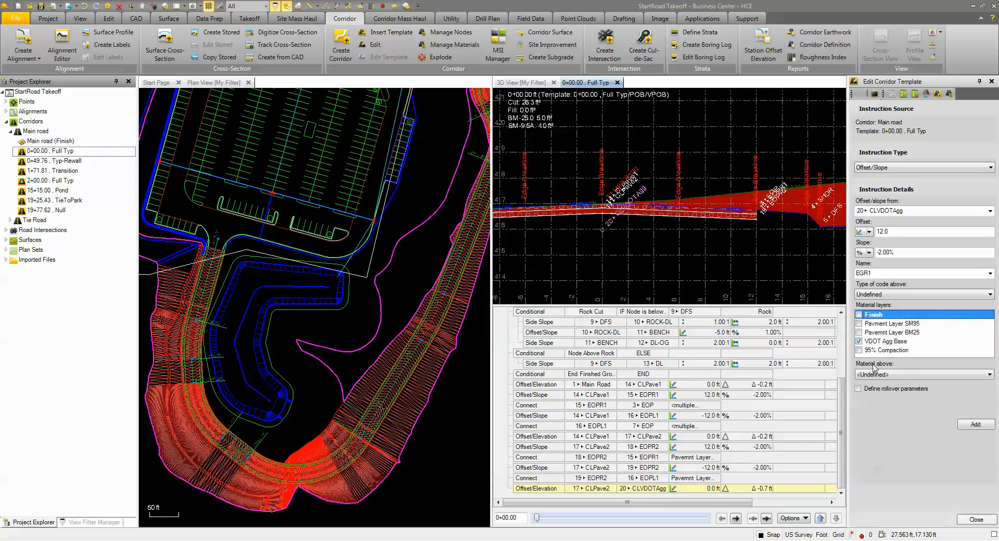
click(878, 374)
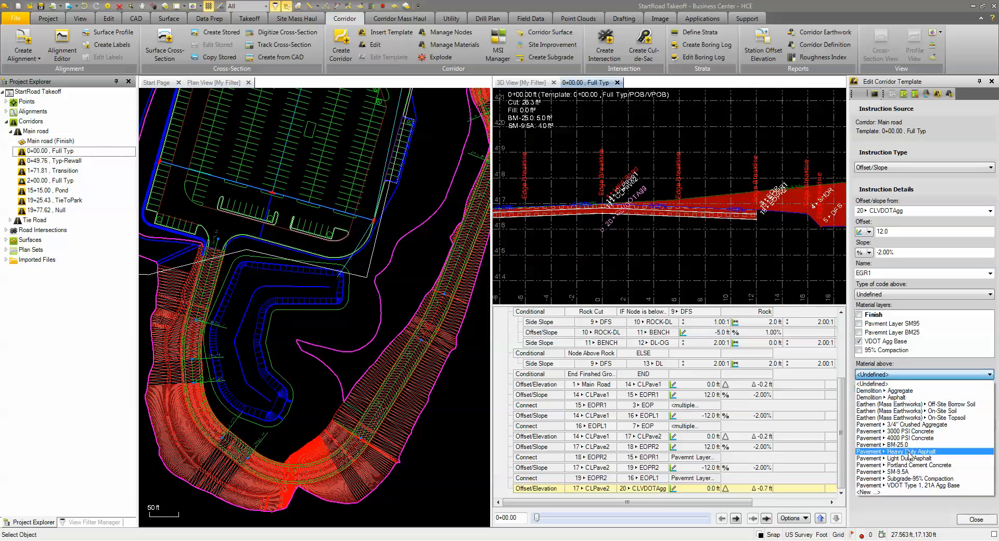
click(910, 485)
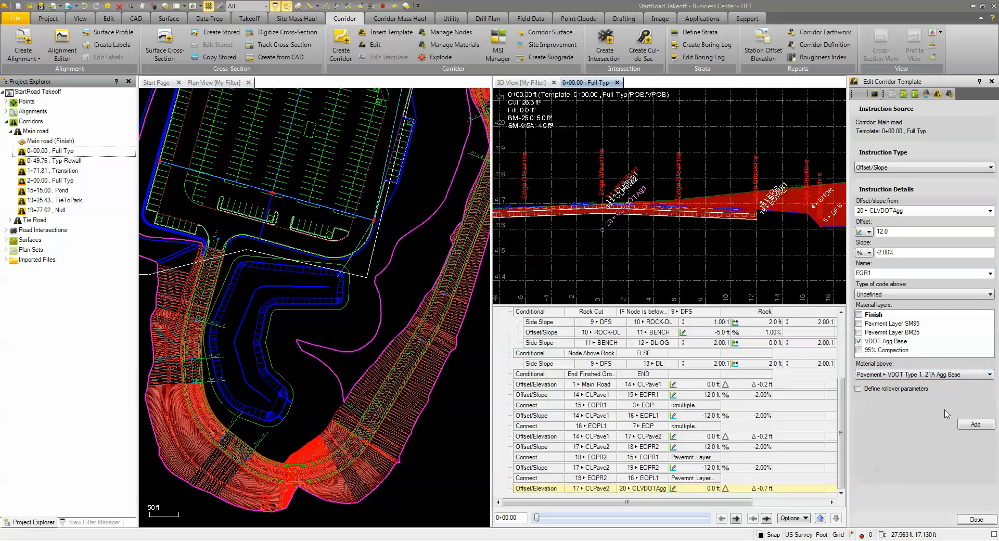
click(976, 424)
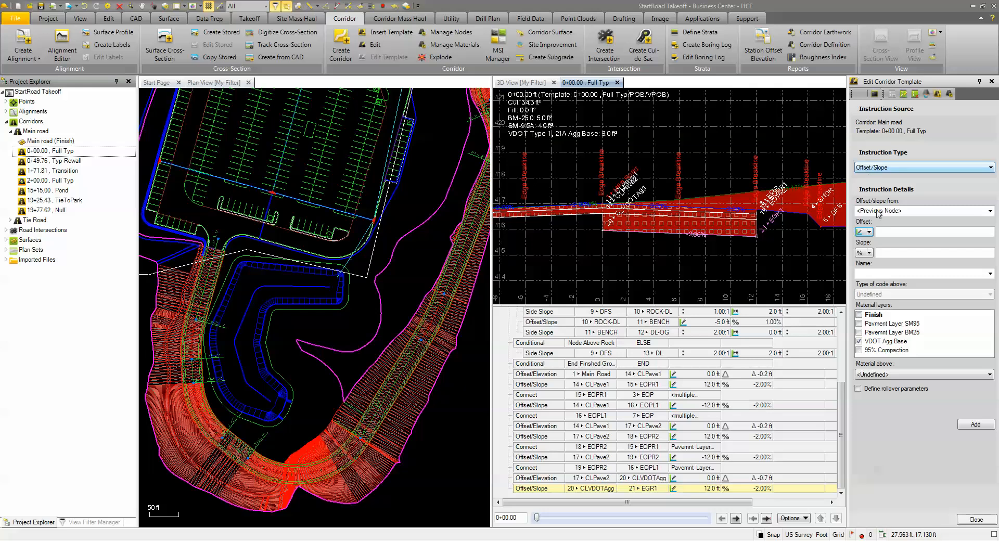
- Add an Offset/Slope instruction from node 21 EGR1 with a 5 ft offset and -4% slope, naming the node EGR2
click(990, 211)
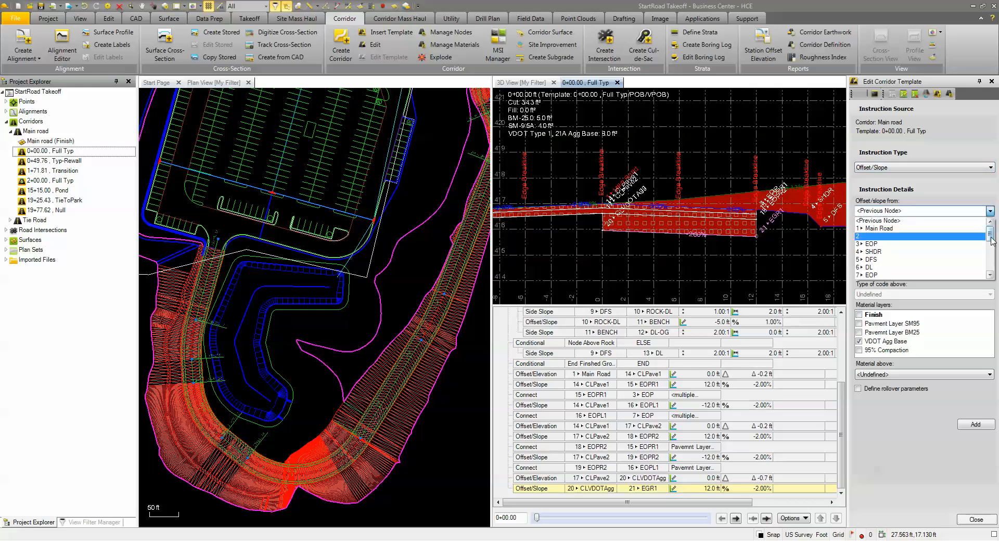
drag(990, 235, 993, 264)
scroll(916, 261, down, 1)
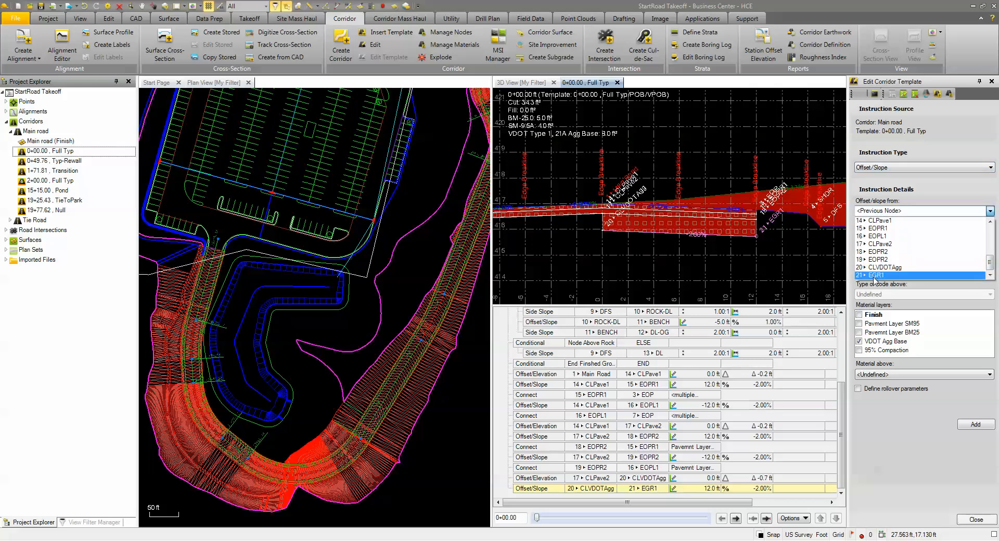
click(875, 276)
click(890, 234)
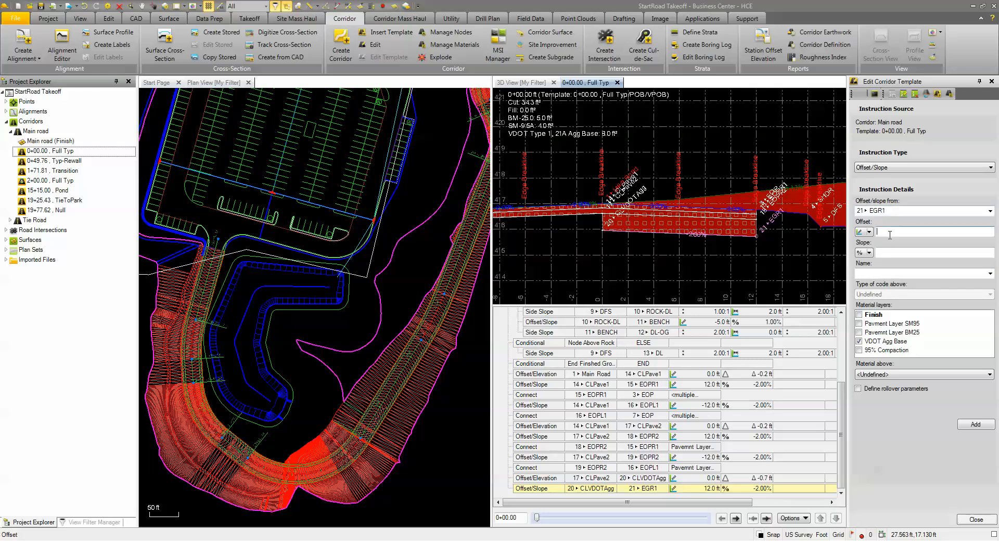
click(892, 254)
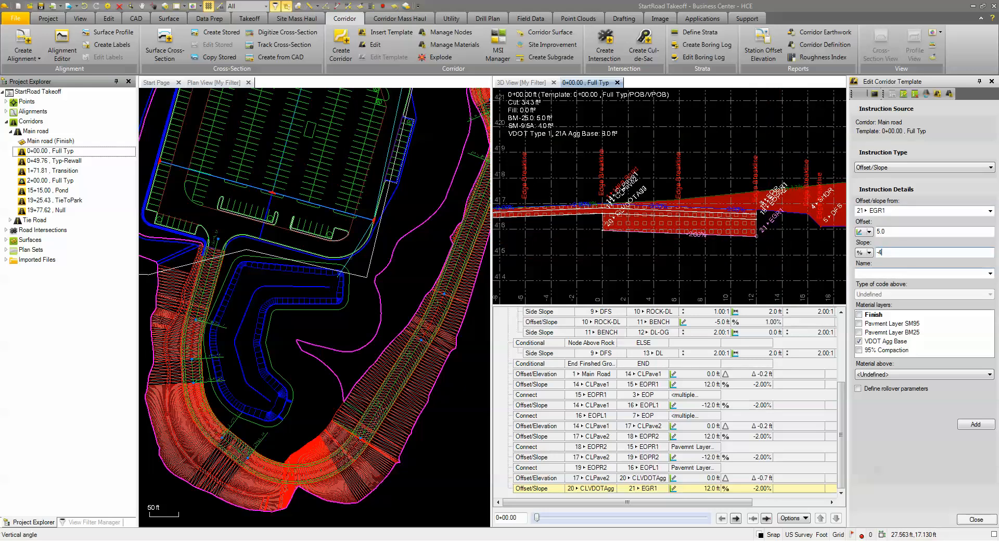
click(878, 272)
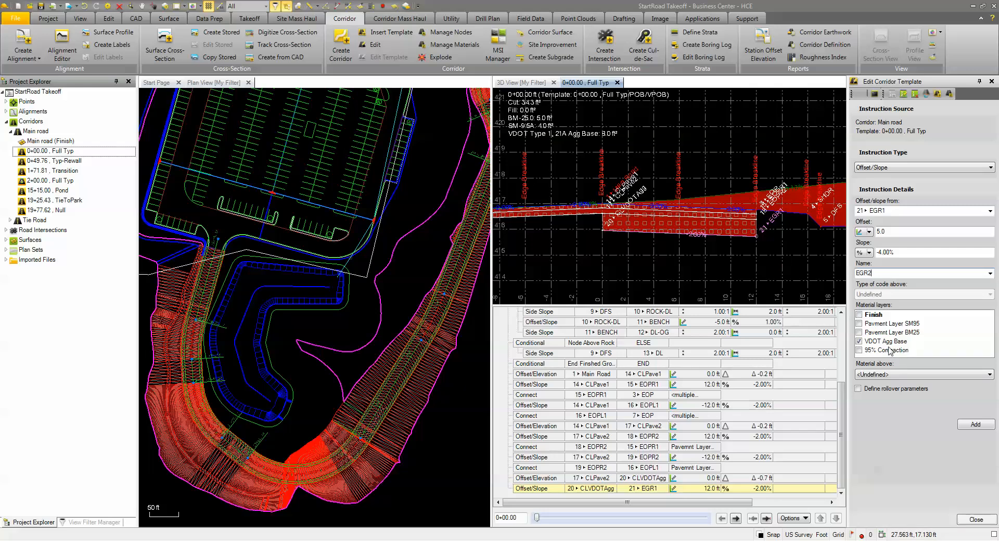
click(972, 426)
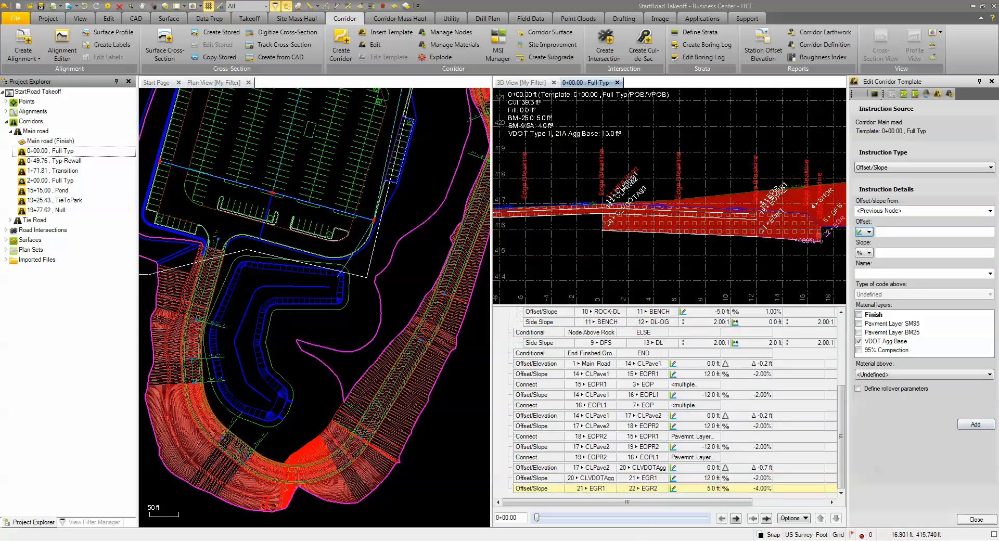
- Add a Connect instruction from node 22 EGR2 to node 5 DFS on the VDOT Agg Base layer
scroll(822, 243, up, 2)
scroll(751, 240, up, 1)
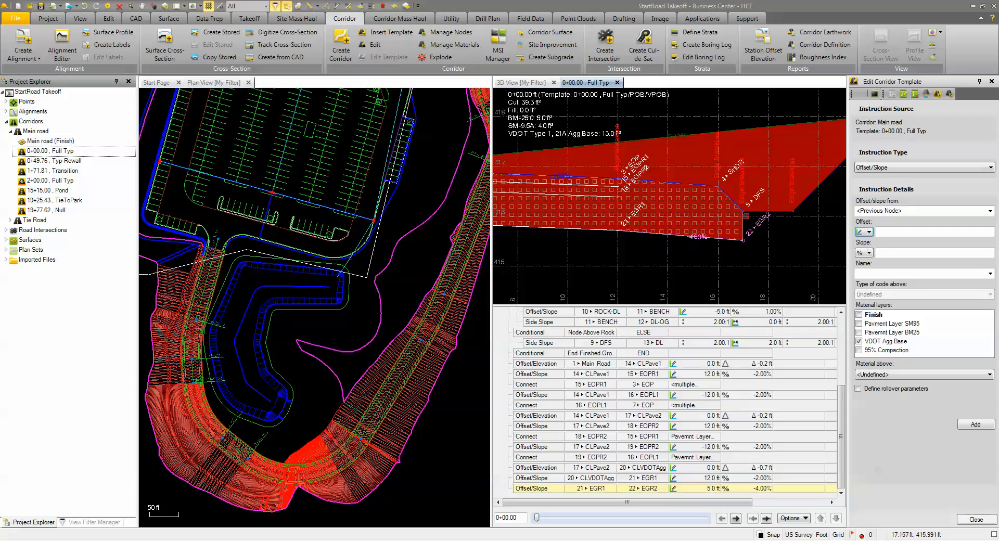
click(886, 170)
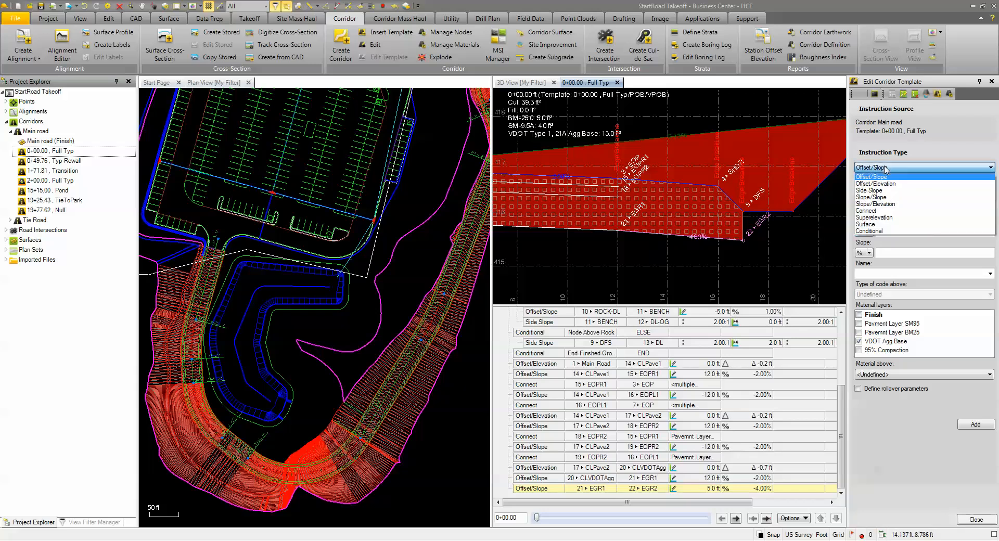
click(887, 215)
click(991, 211)
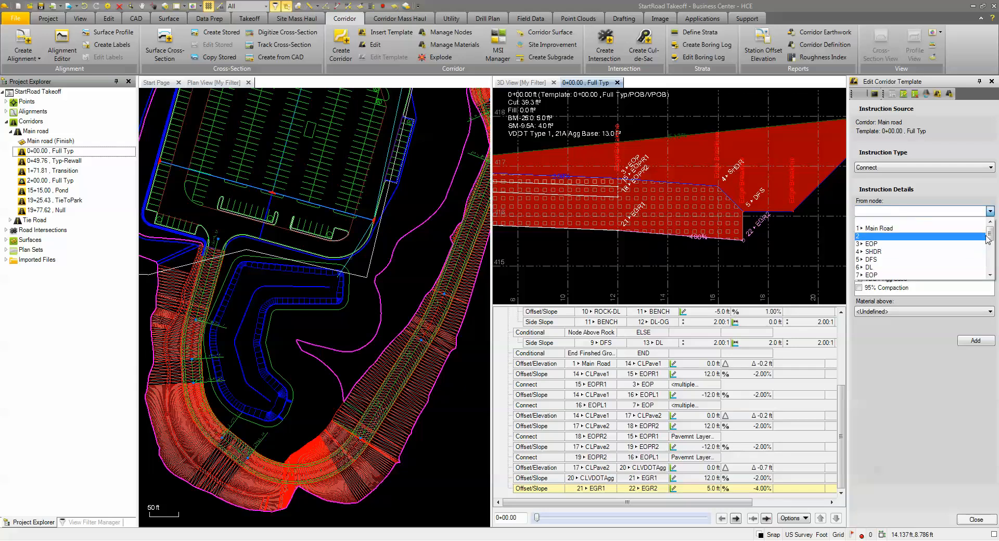
drag(992, 235, 991, 264)
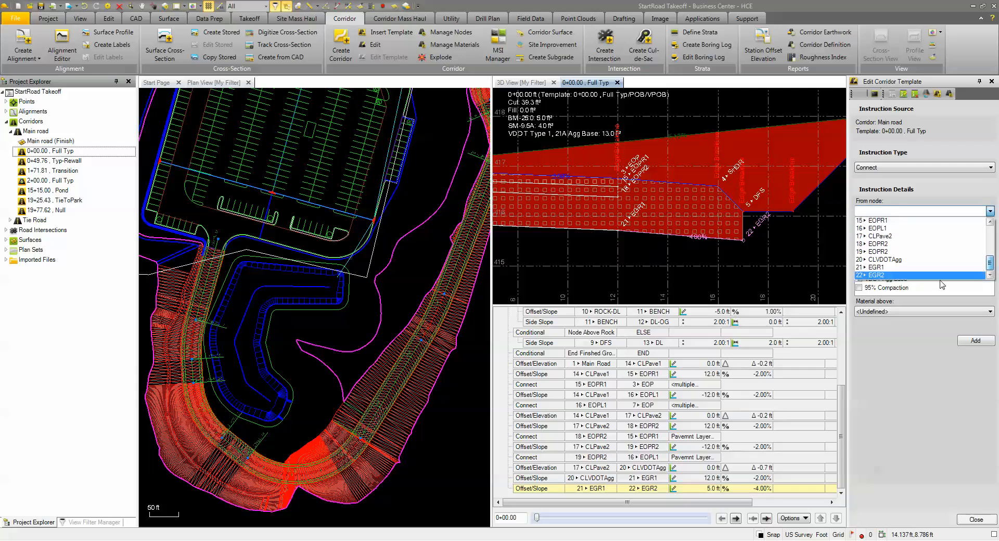
click(869, 275)
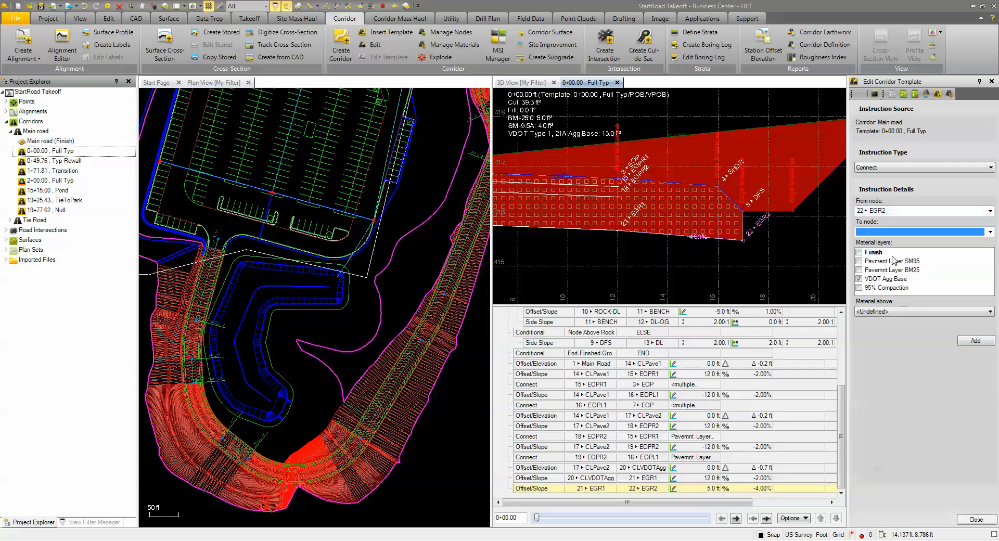
click(990, 233)
click(990, 233)
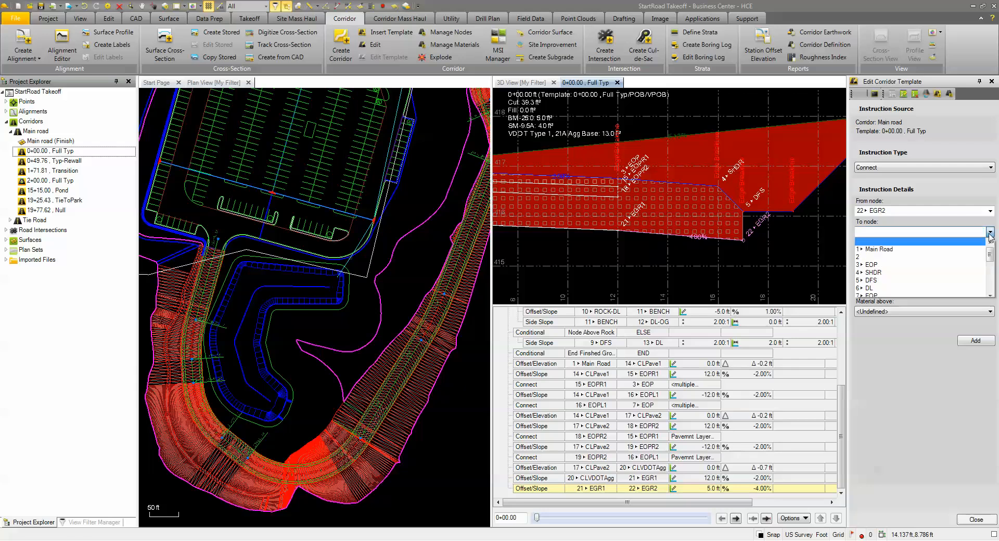
click(877, 281)
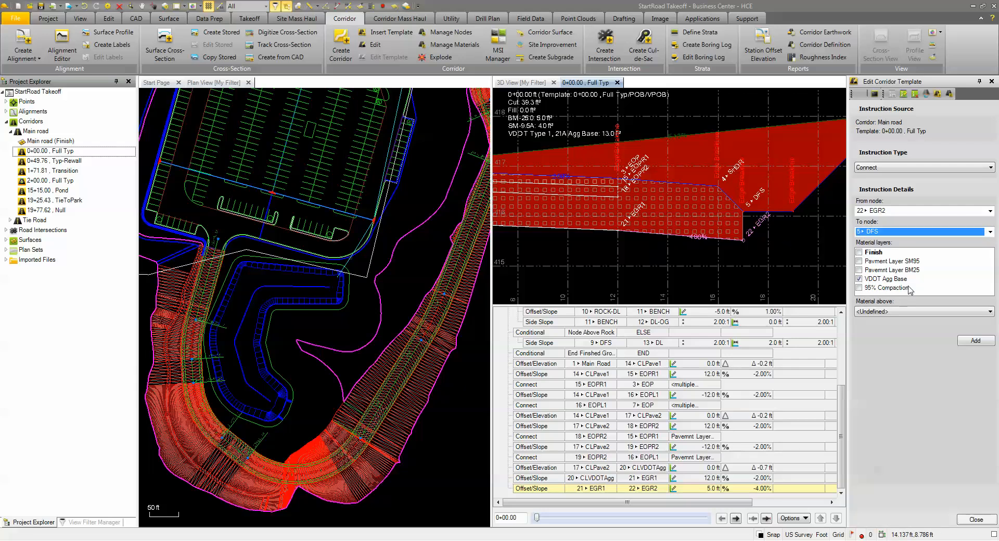
click(972, 341)
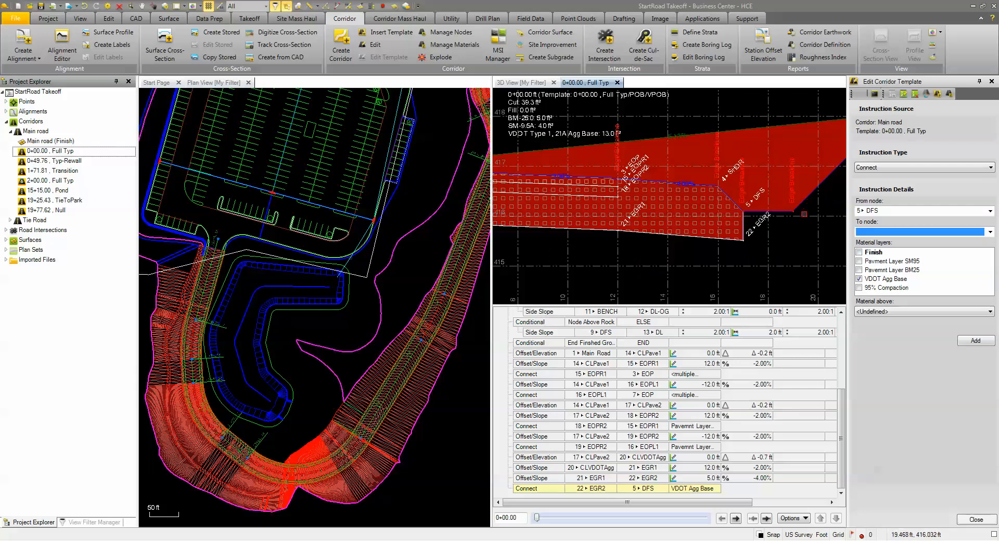
- Start an Offset/Slope instruction referenced from node 20 CLVDOTAgg for the opposite side of the road
scroll(804, 215, down, 1)
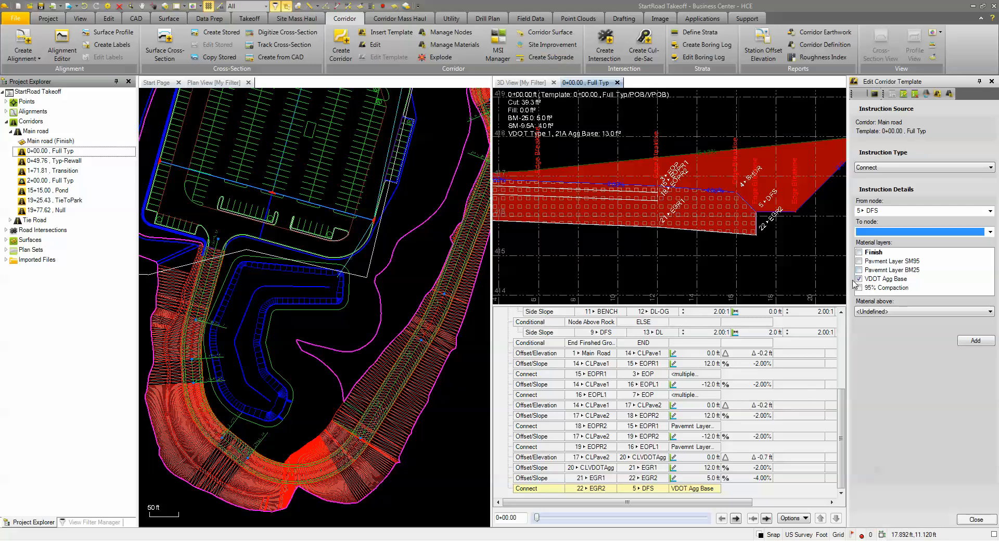
scroll(765, 257, down, 4)
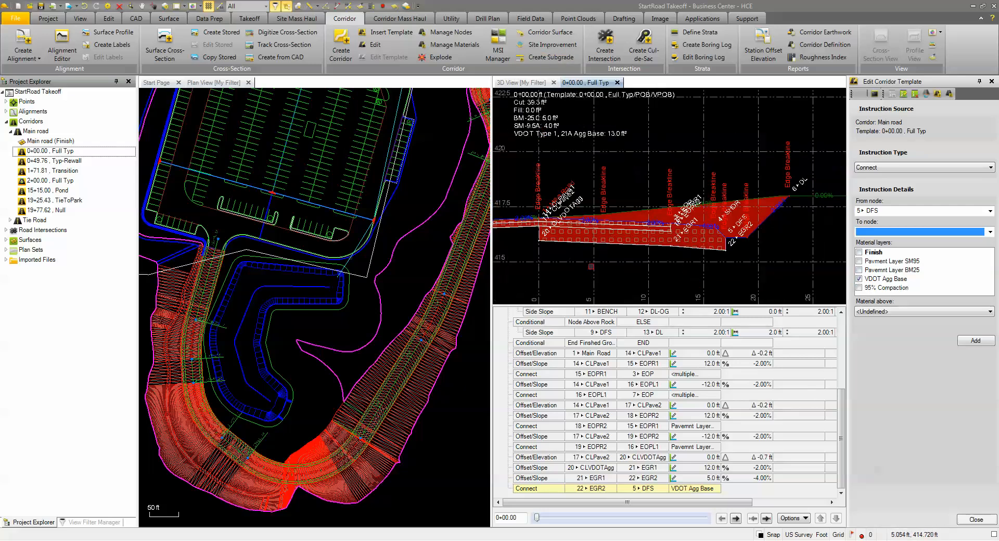
scroll(683, 266, up, 2)
middle_drag(683, 266, 759, 243)
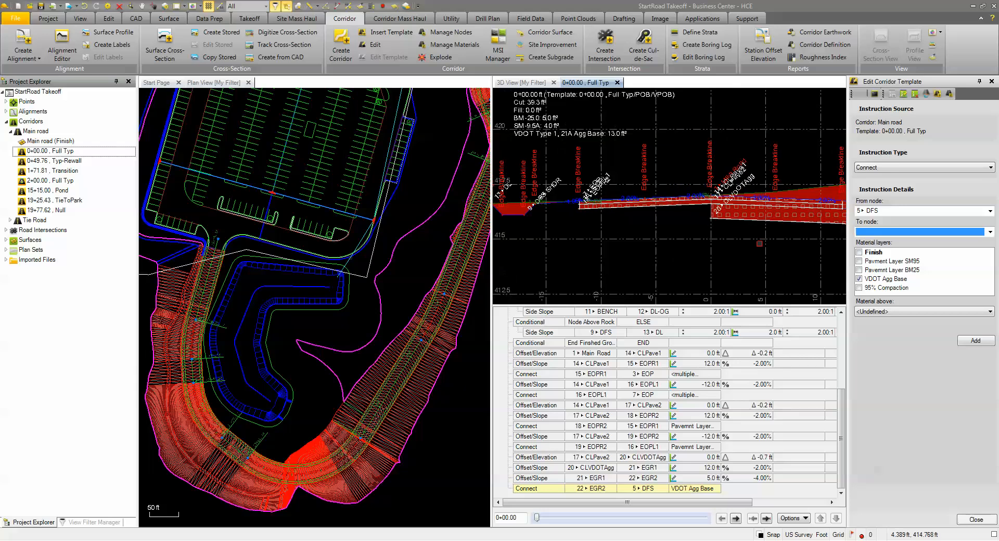
click(889, 167)
click(883, 179)
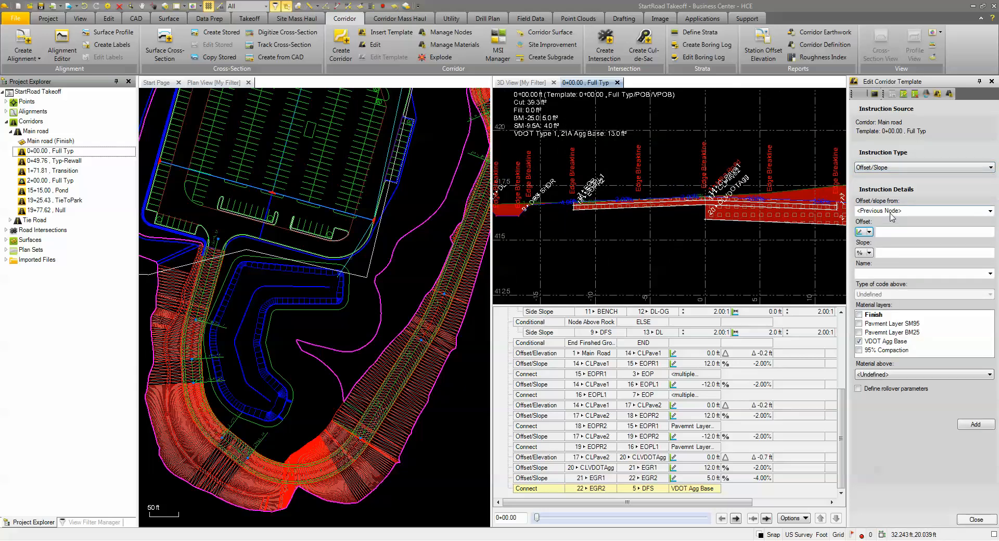
click(890, 212)
scroll(874, 261, down, 5)
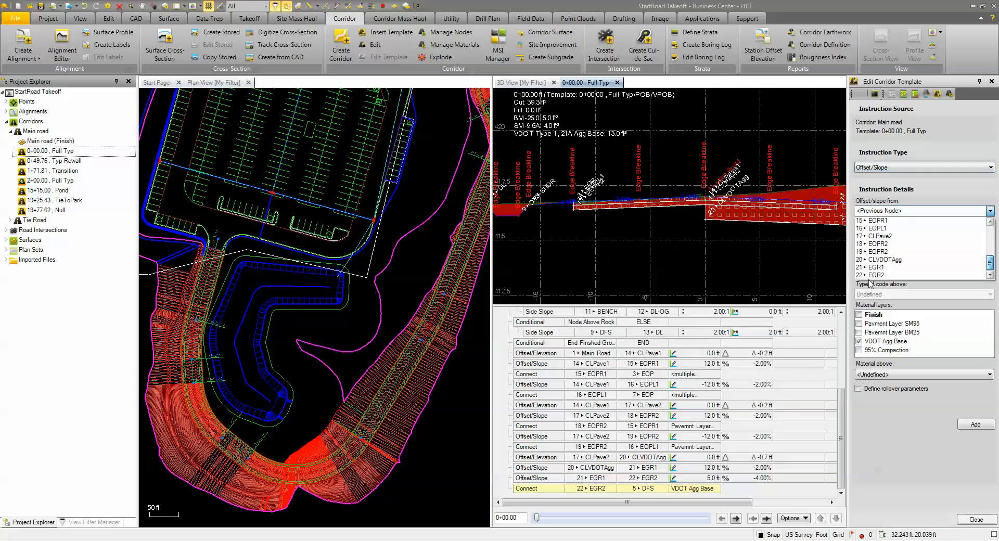
click(885, 259)
- Set offset -12 ft, slope -2%, name EGL1 and material above VDOT Type 1, 21A Agg Base, and add the instruction
click(892, 233)
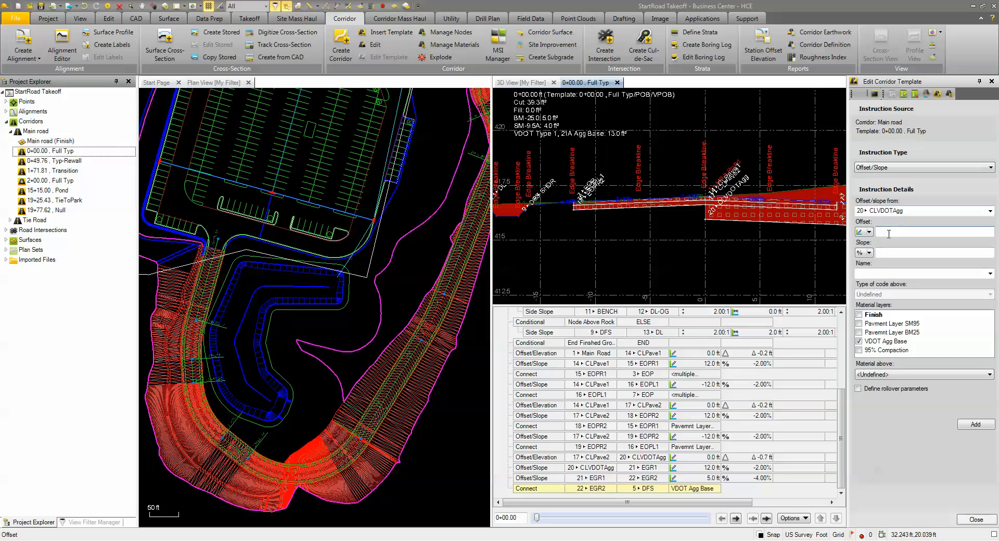
text(-12)
click(887, 254)
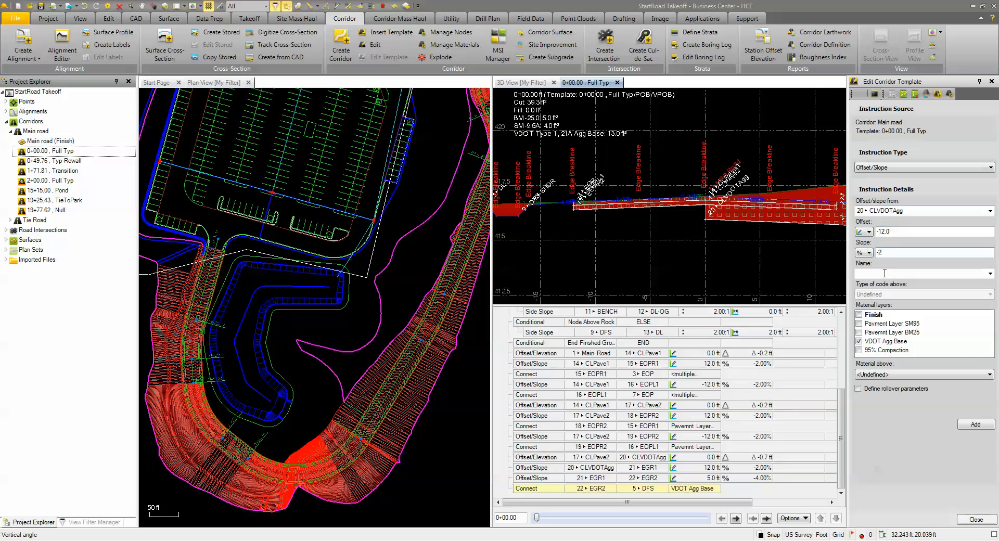
click(885, 274)
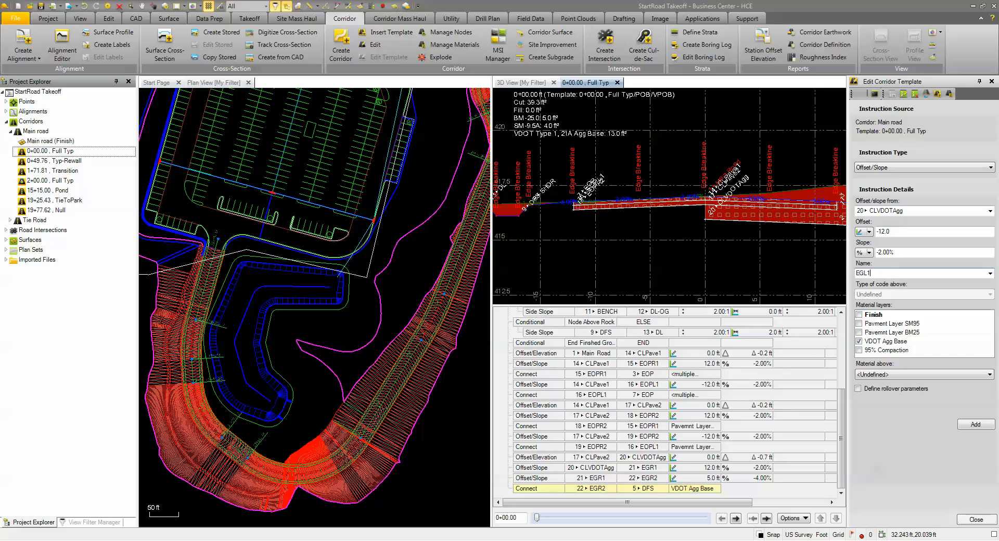
click(896, 375)
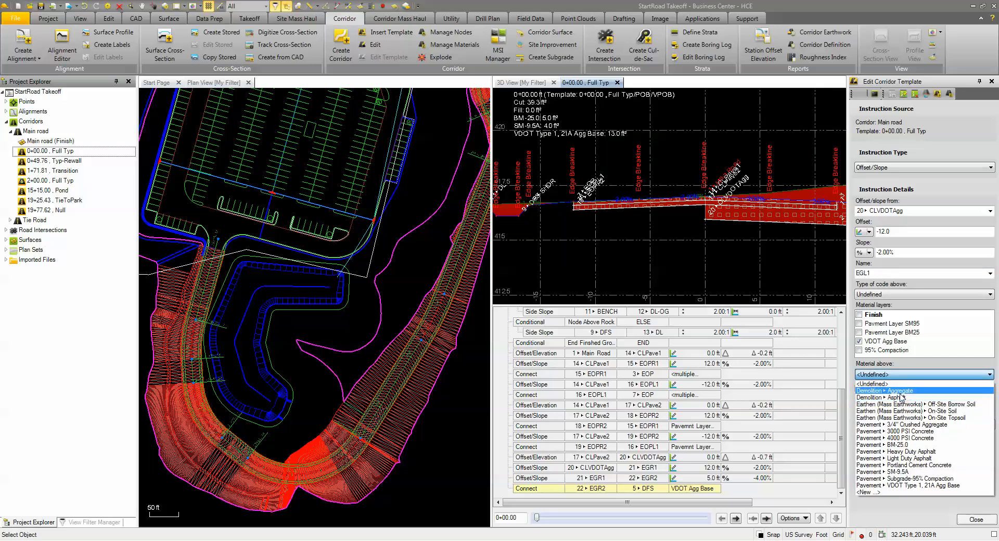
click(913, 487)
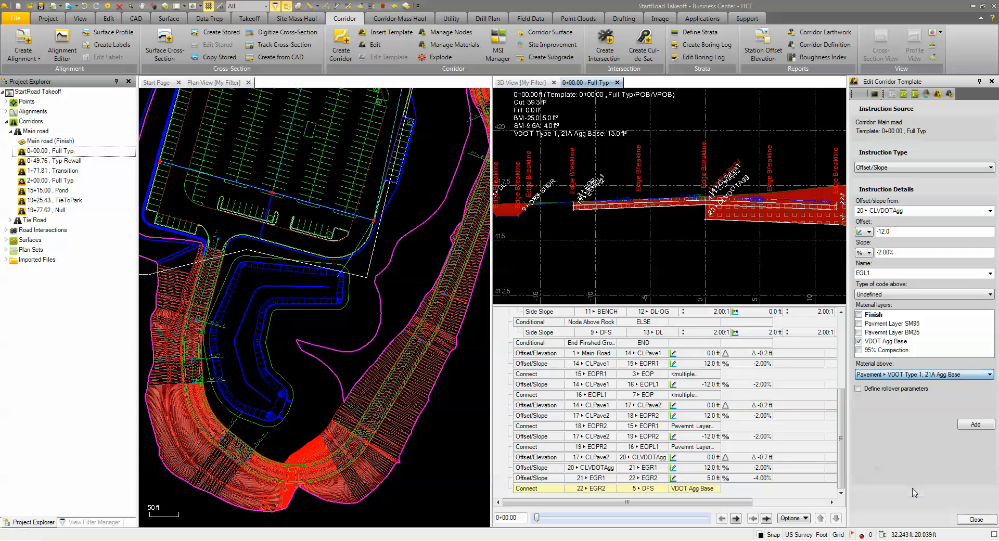
click(978, 427)
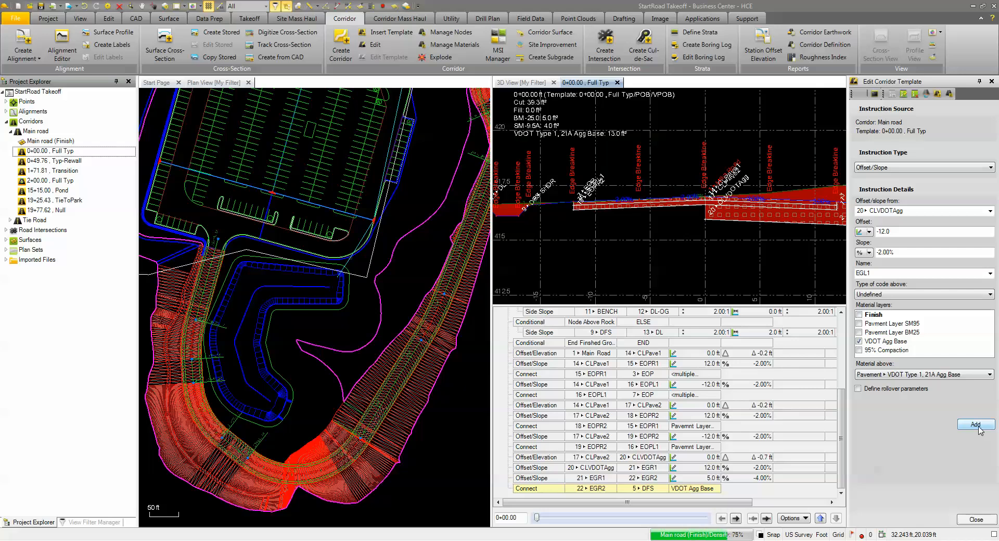
click(976, 426)
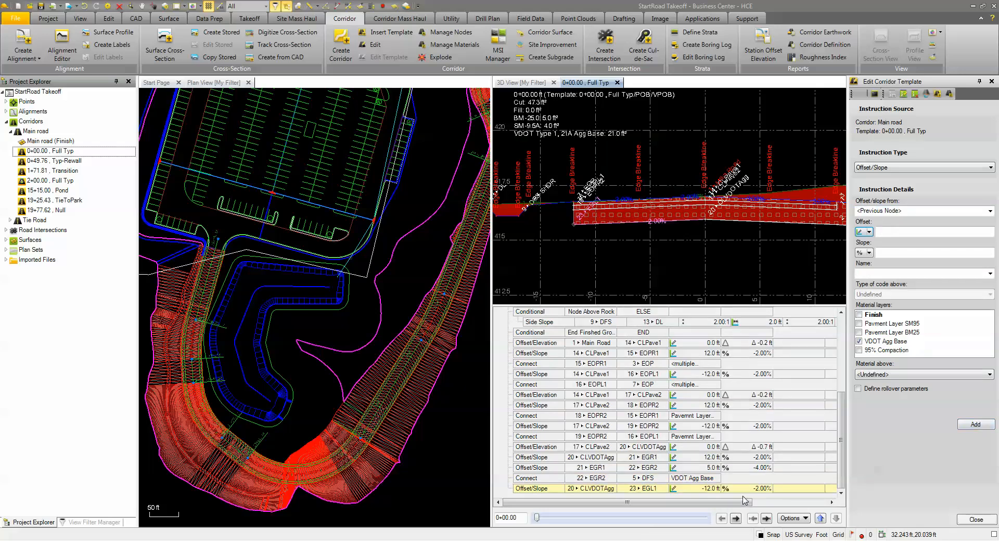
- Define an Offset/Slope instruction from node 23 EGL1 with offset -5 ft, slope -4% and the name EGL2
click(841, 434)
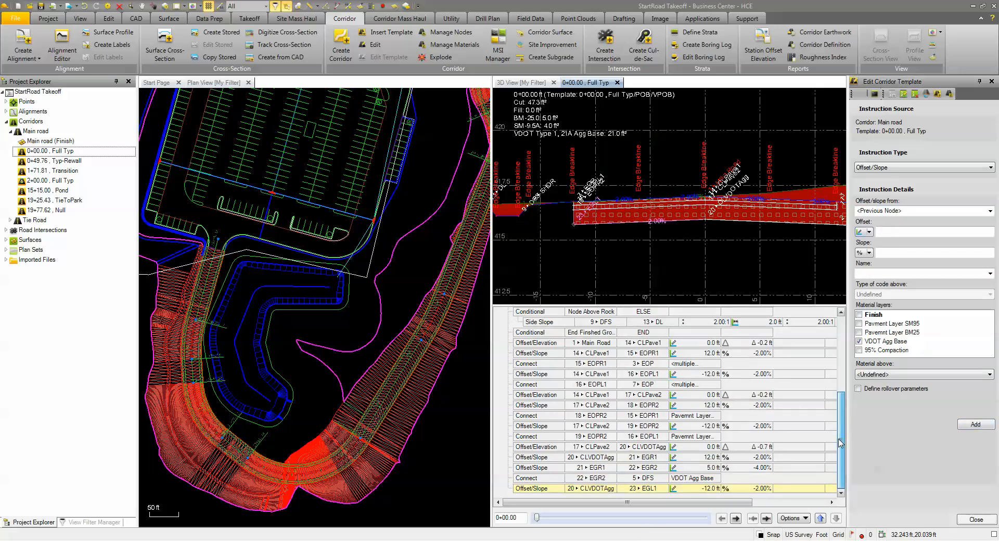
drag(714, 503, 801, 526)
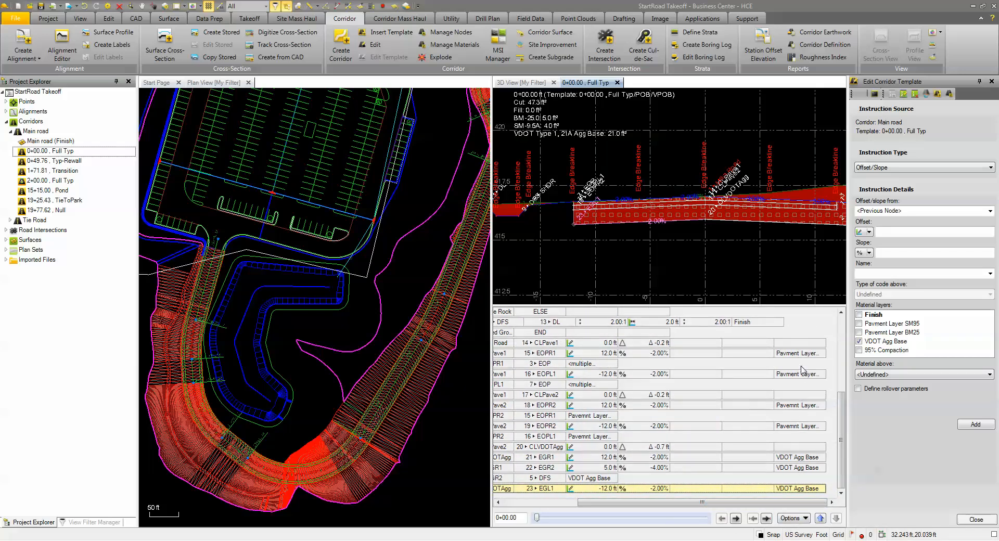
drag(764, 506, 687, 505)
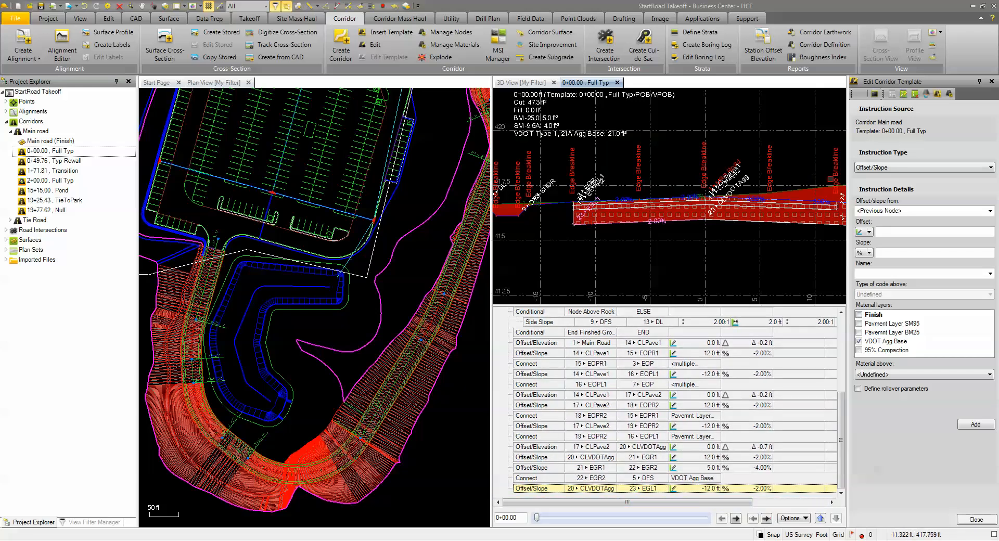
click(879, 210)
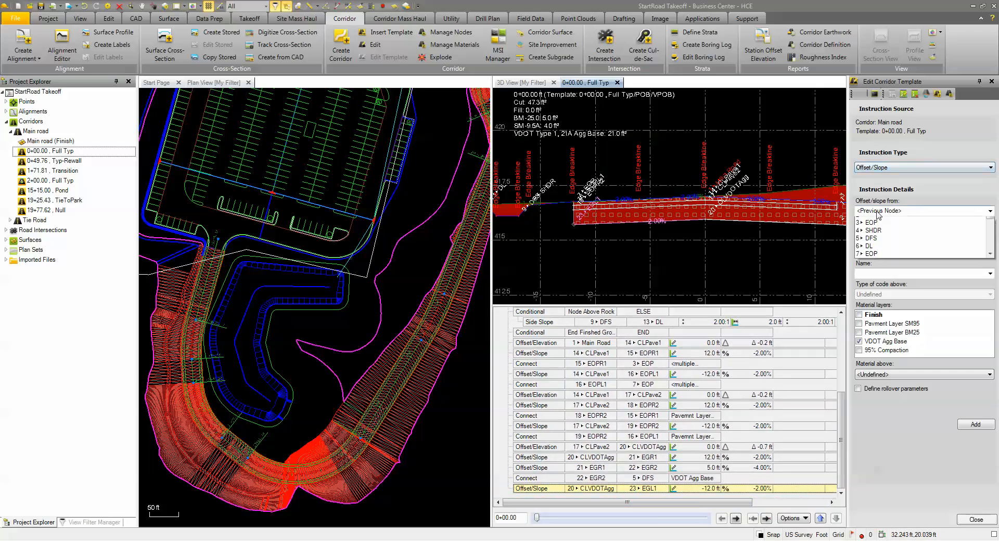
scroll(985, 252, down, 5)
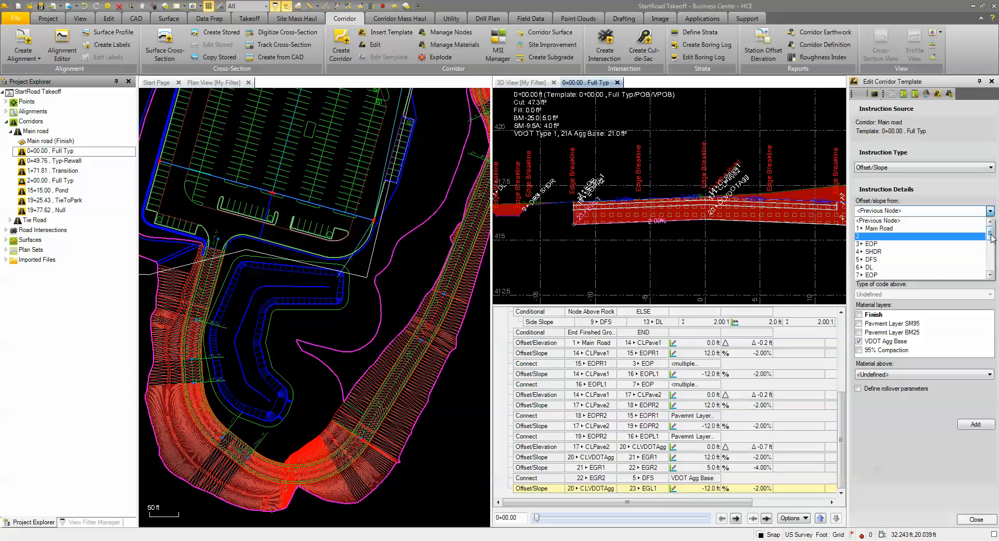
click(885, 274)
scroll(543, 210, up, 3)
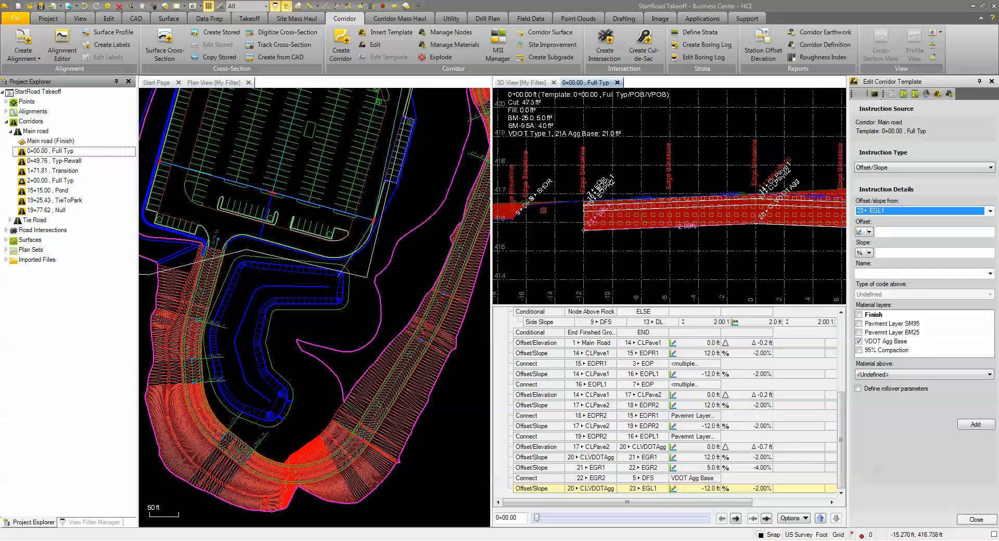
scroll(617, 256, down, 1)
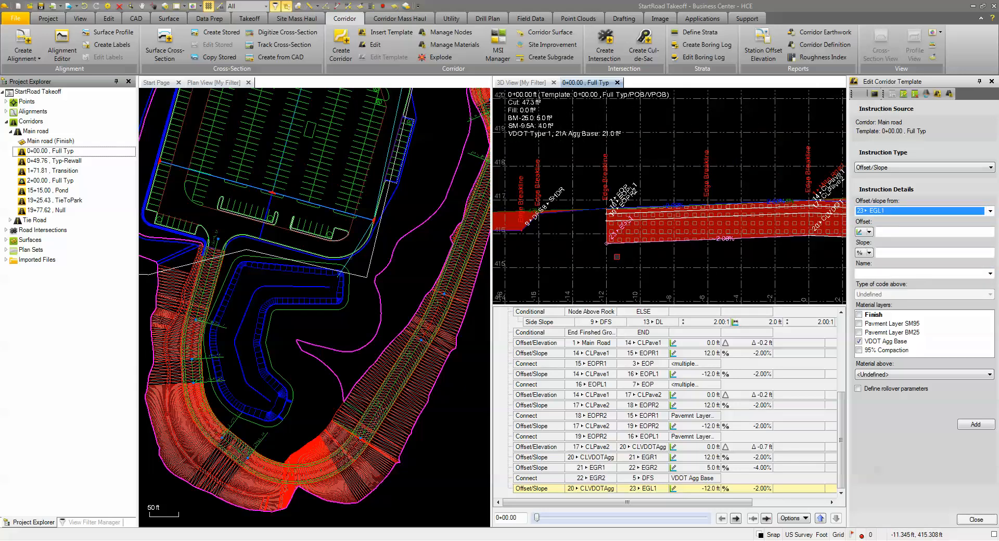
click(898, 234)
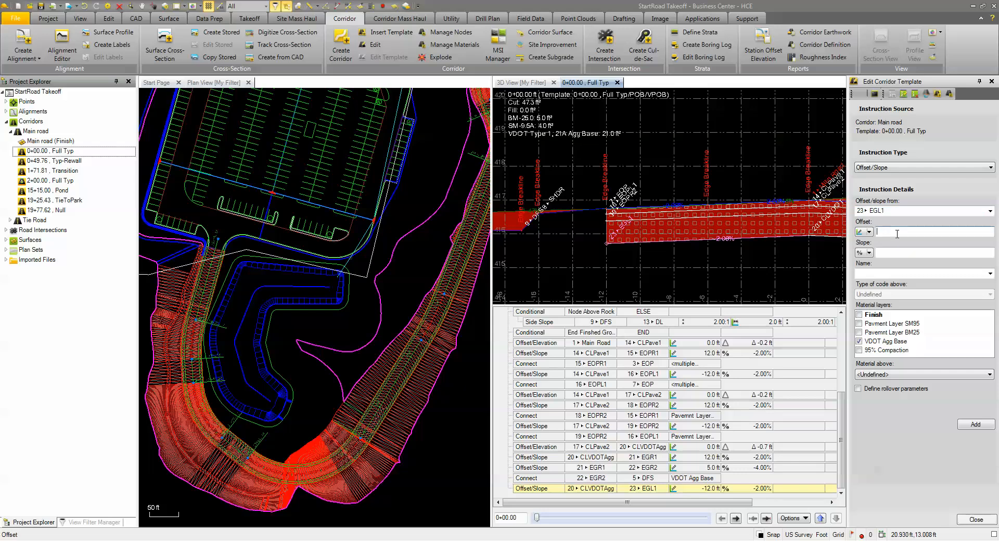
click(910, 254)
click(907, 275)
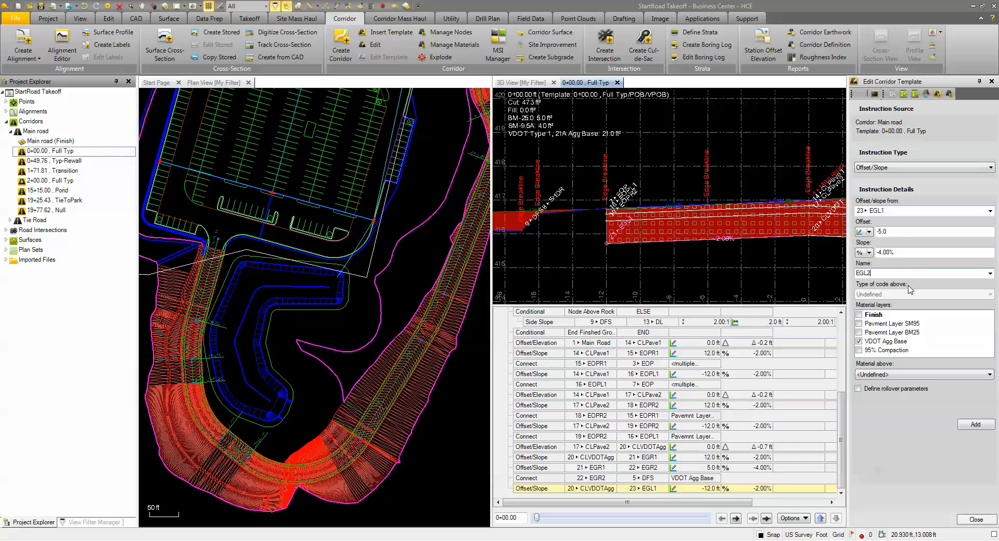
- Assign VDOT Type 1, 21A Agg Base as the material above the EGL2 Offset/Slope instruction and add it to the template
click(911, 374)
click(910, 486)
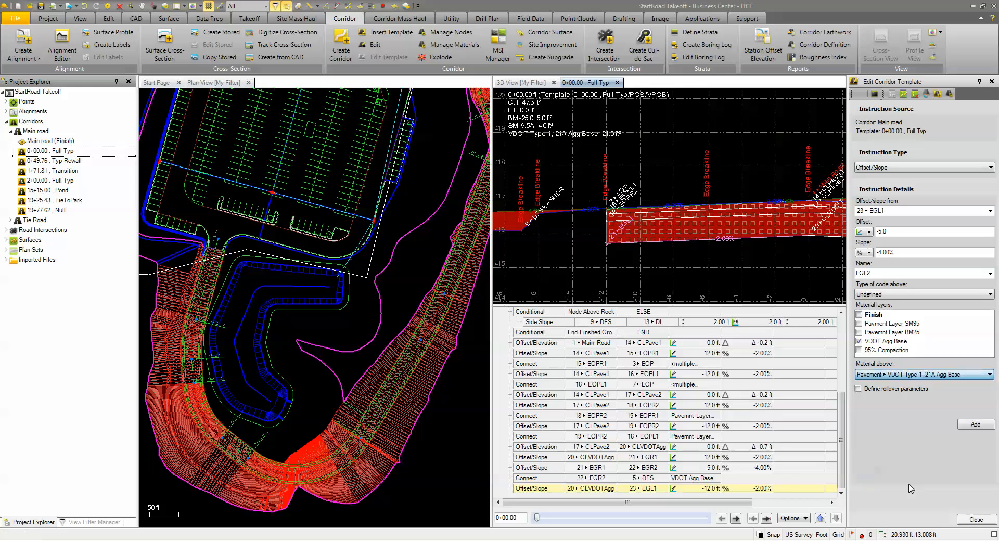
click(971, 428)
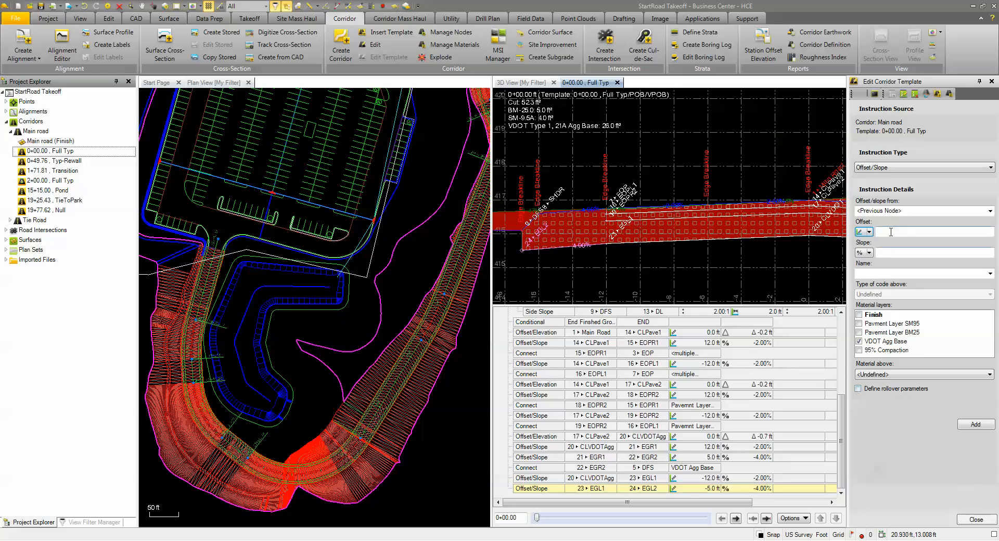
- Add a Connect instruction from node 24 EGL2 to node 9 DFS on the VDOT Agg Base layer
click(897, 167)
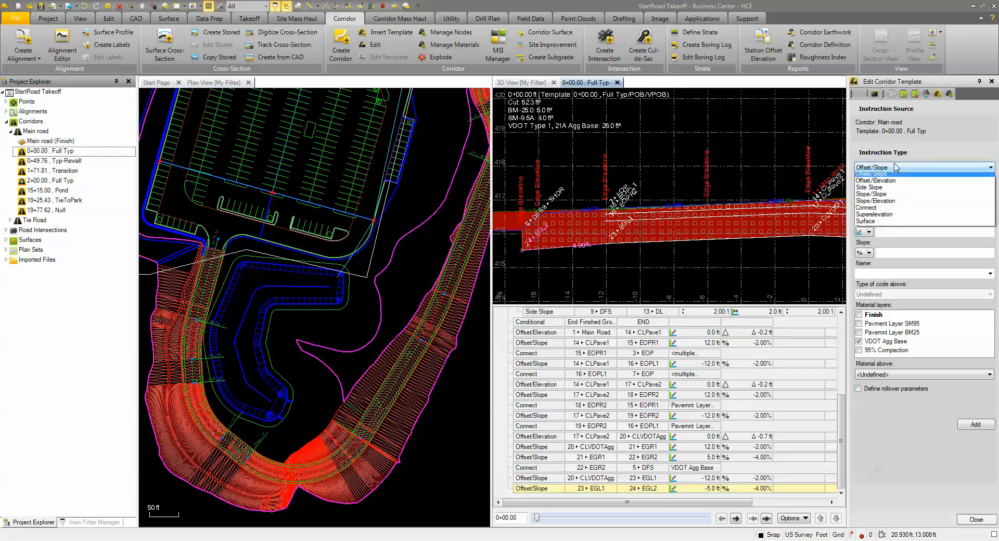
click(886, 210)
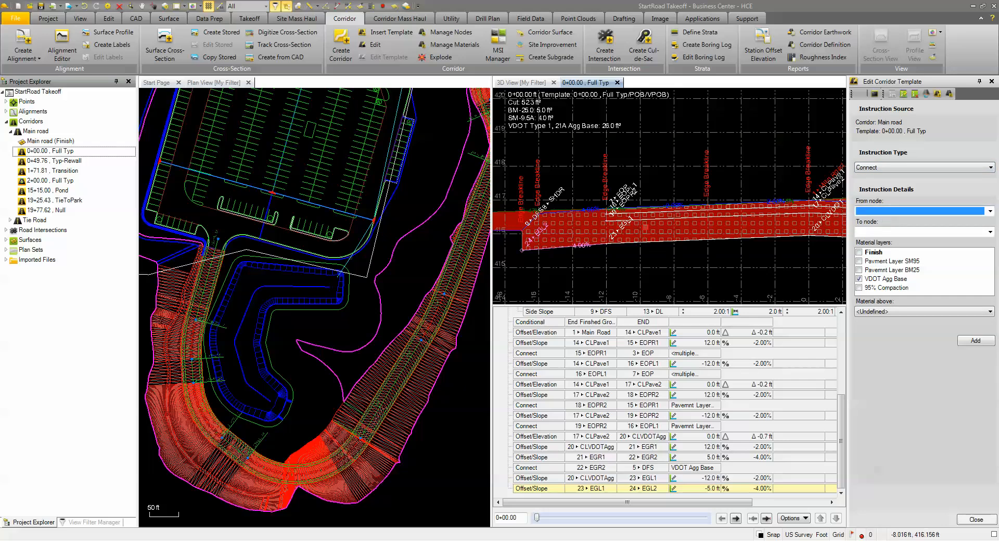
scroll(521, 250, up, 3)
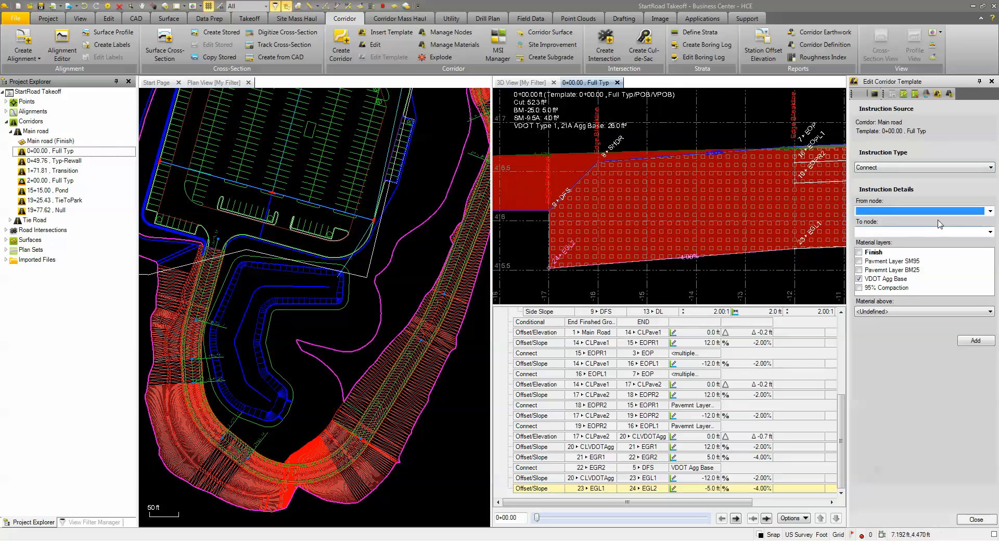
click(991, 211)
drag(993, 232, 991, 271)
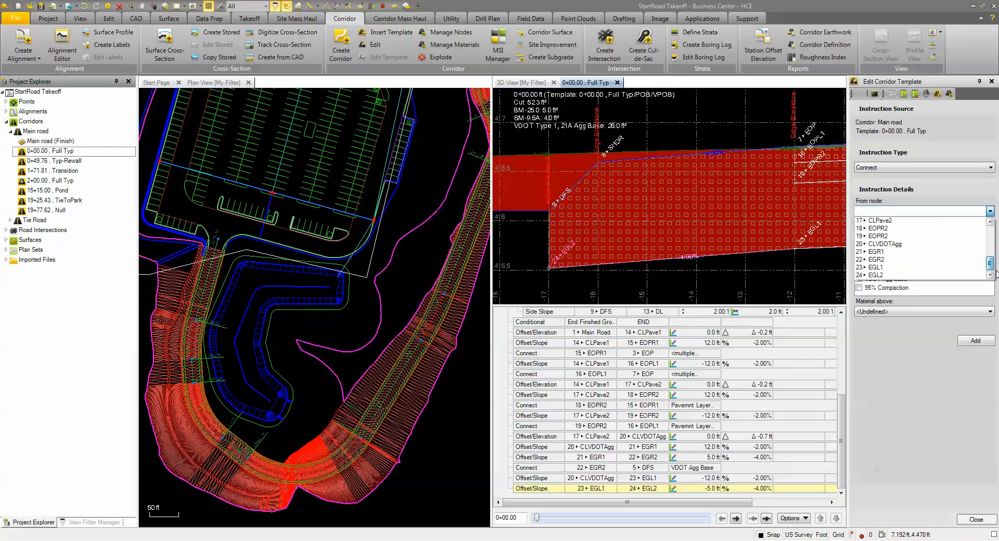
click(877, 279)
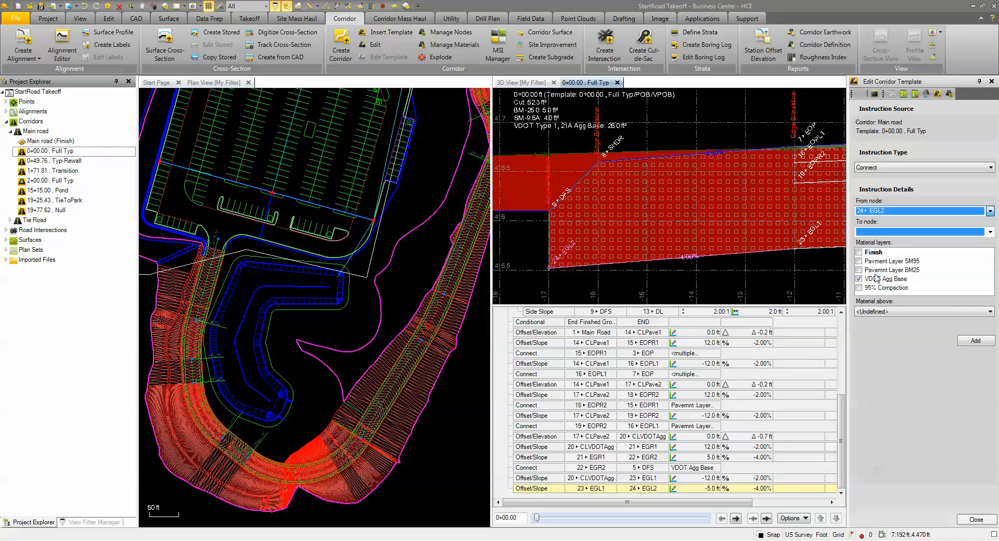
click(990, 232)
scroll(907, 282, down, 5)
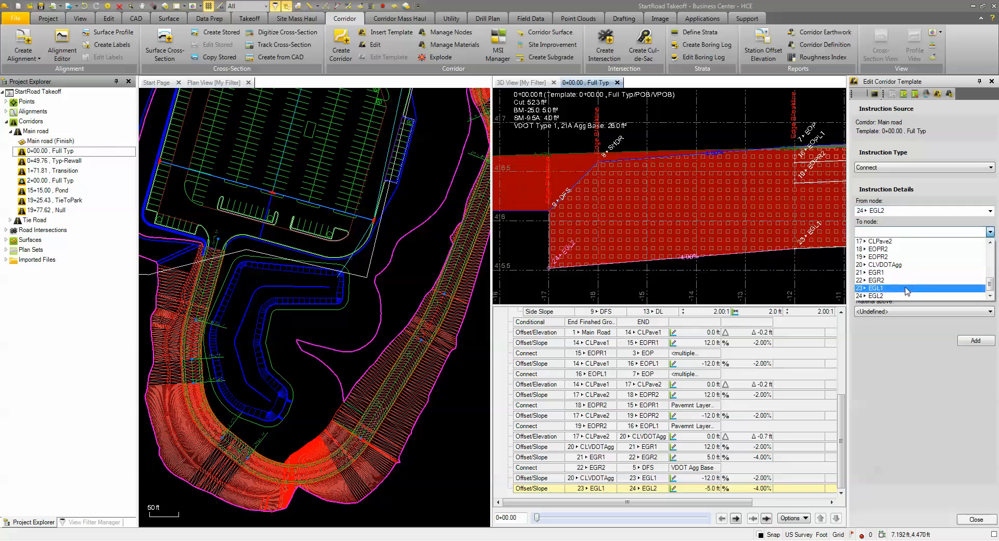
scroll(907, 291, up, 5)
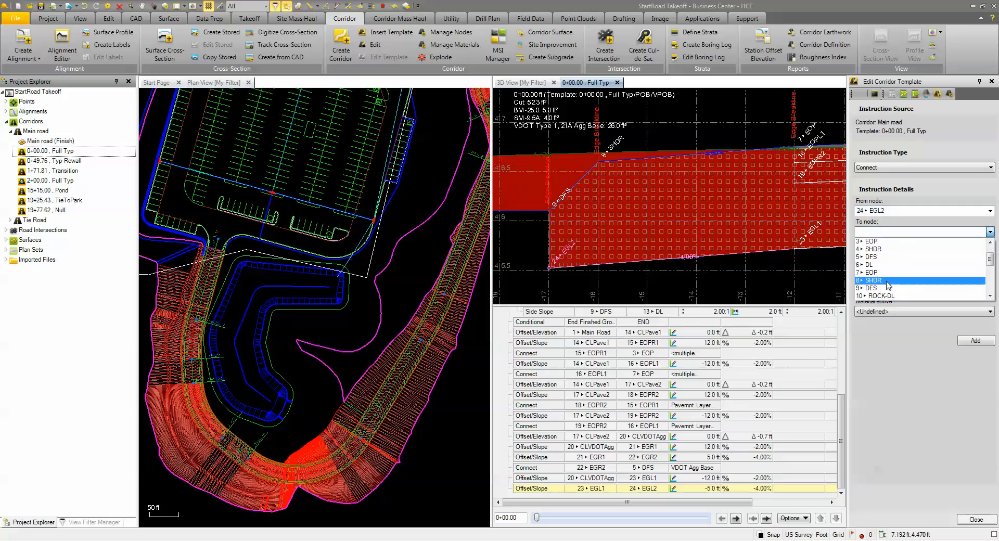
click(882, 288)
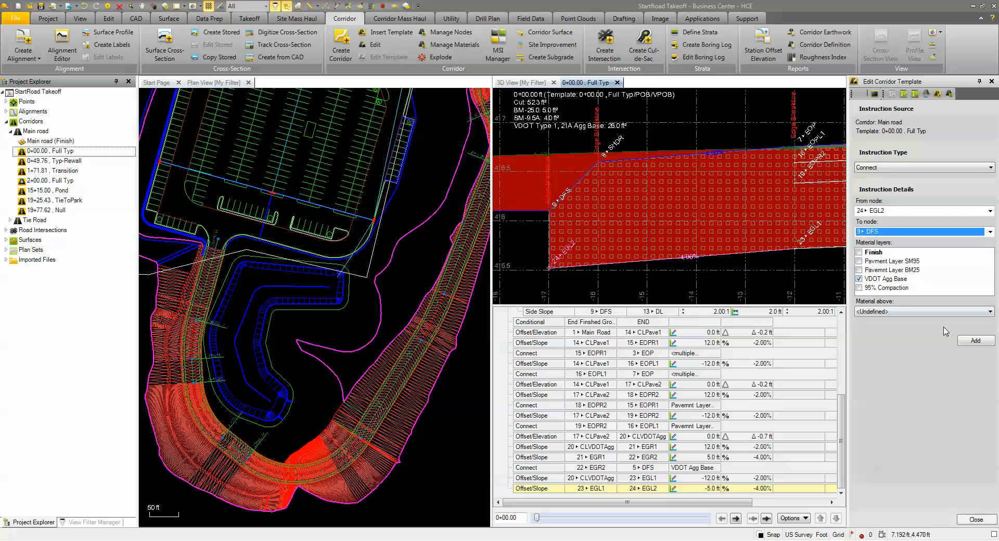
click(976, 342)
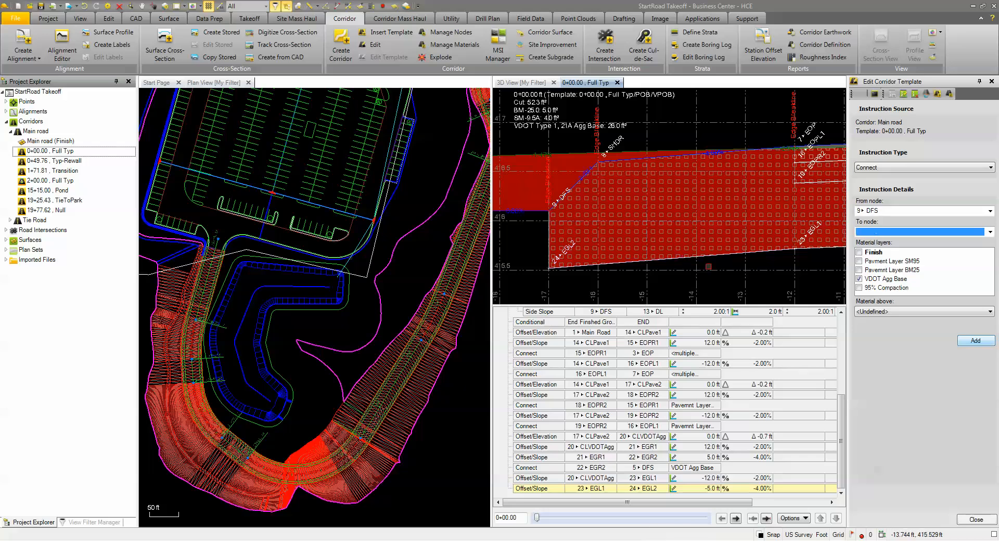
- Inspect the template cross-section across the full road width, including how the aggregate base meets the DFS node near EGR2
middle_drag(752, 215, 561, 235)
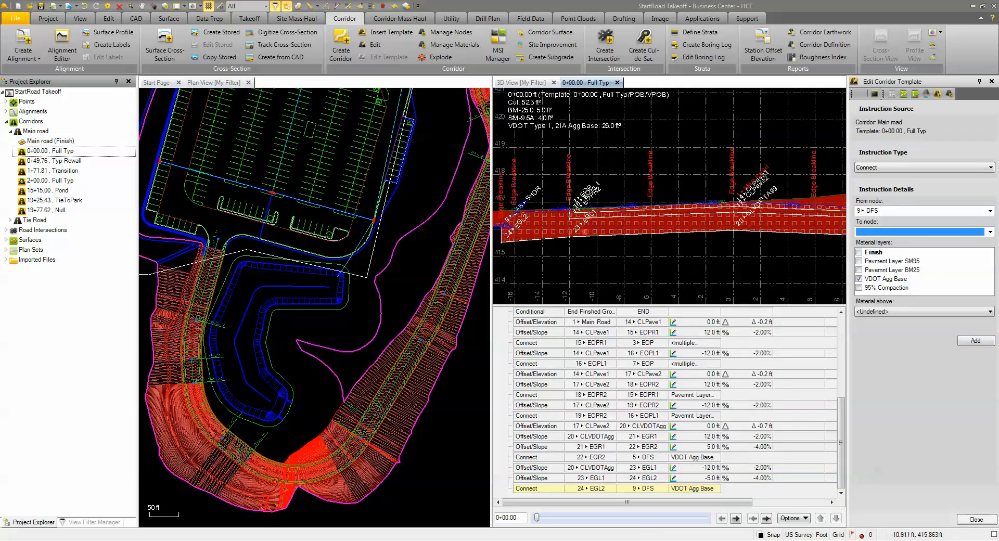
scroll(560, 235, down, 2)
middle_drag(789, 261, 612, 244)
scroll(654, 198, up, 6)
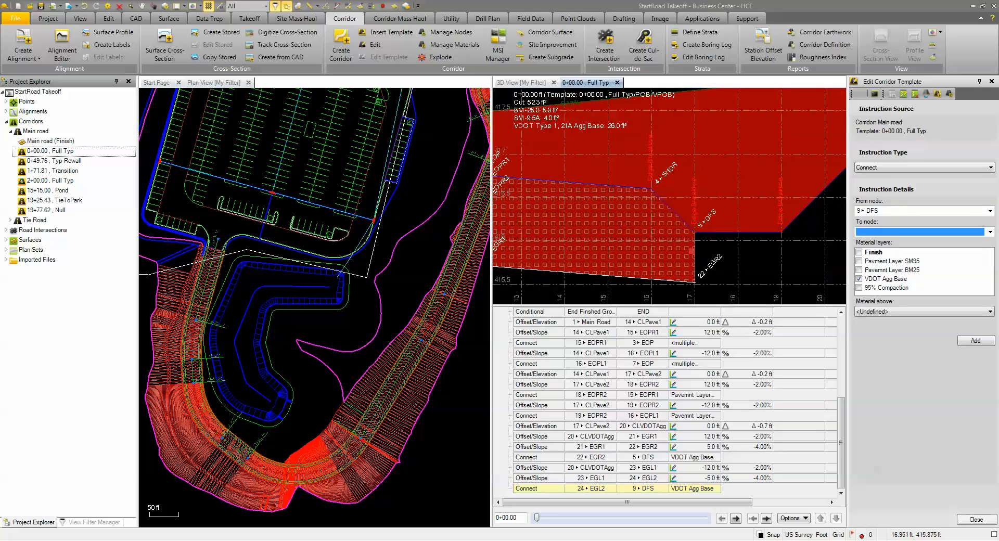
scroll(693, 247, down, 6)
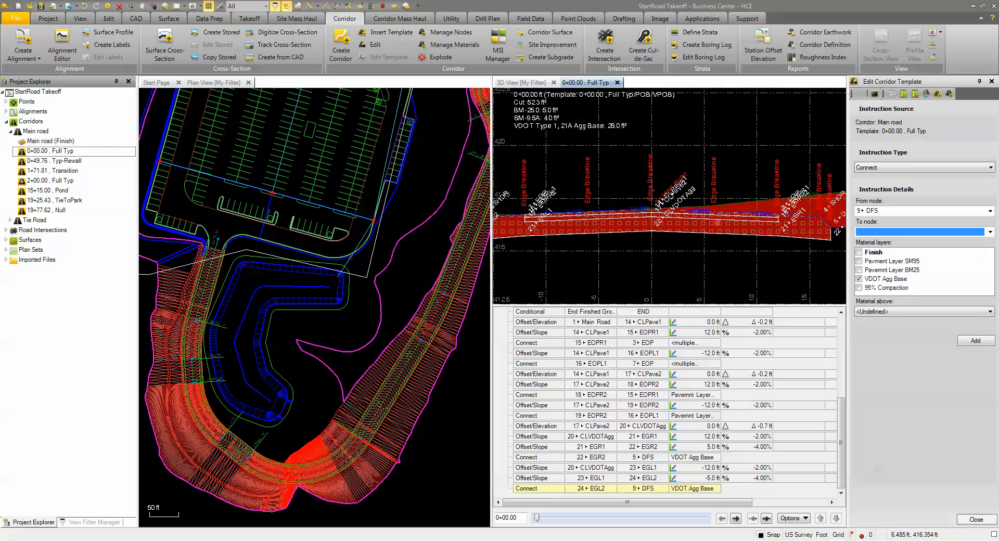
scroll(718, 223, down, 3)
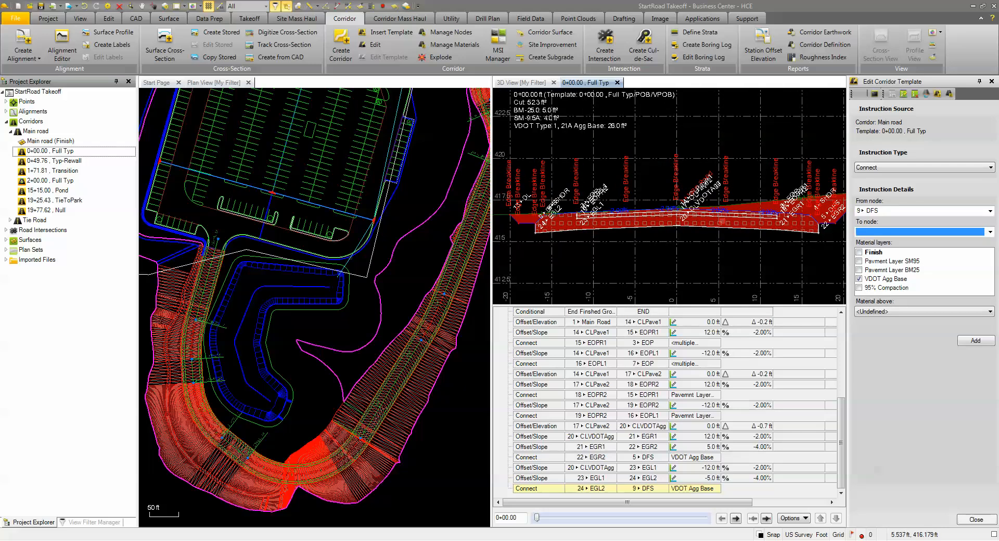